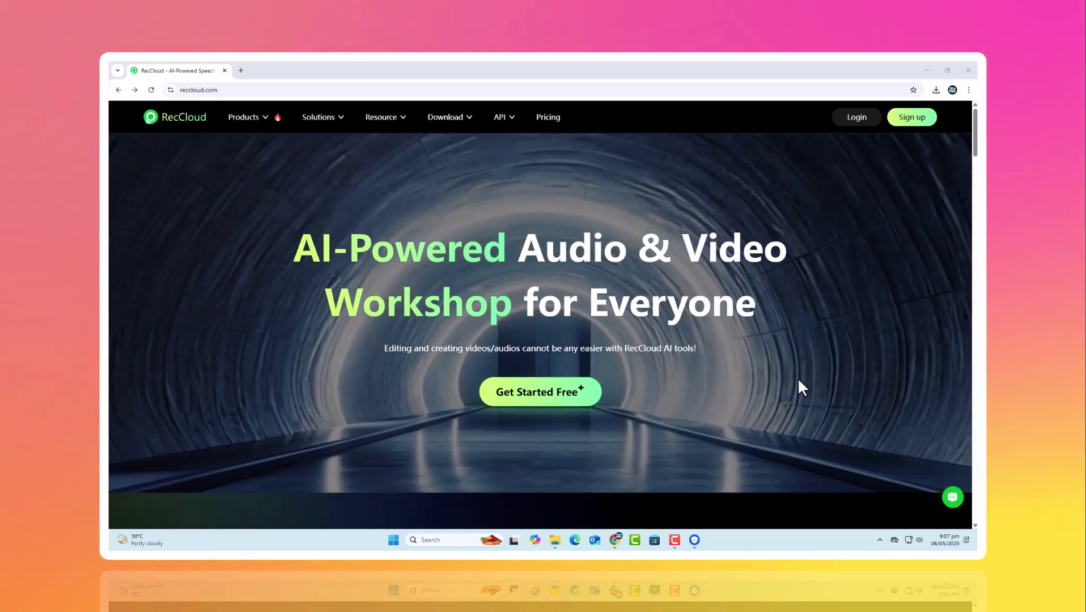
# Look through the RecCloud homepage from the introduction to the AI Subtitle Generator section.
pyautogui.scroll(-1, 799, 381)
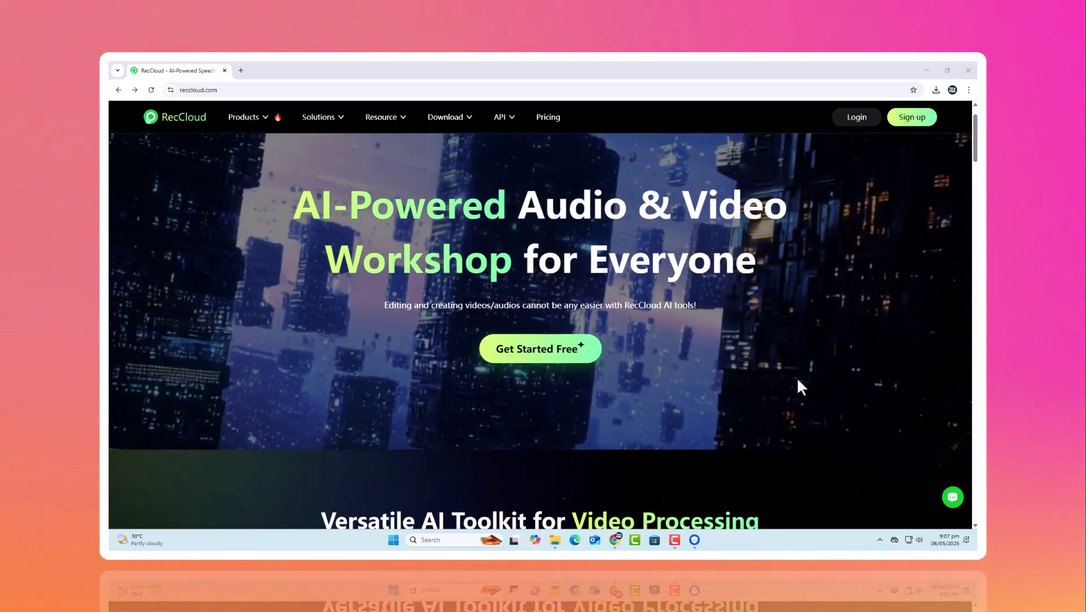
pyautogui.scroll(-10, 799, 380)
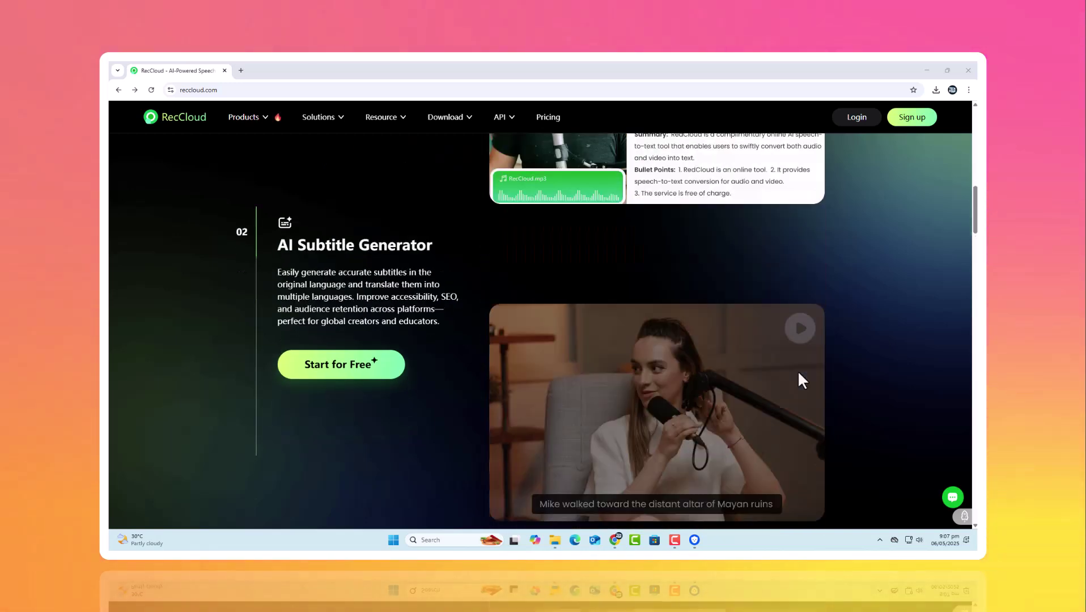
pyautogui.scroll(-8, 799, 373)
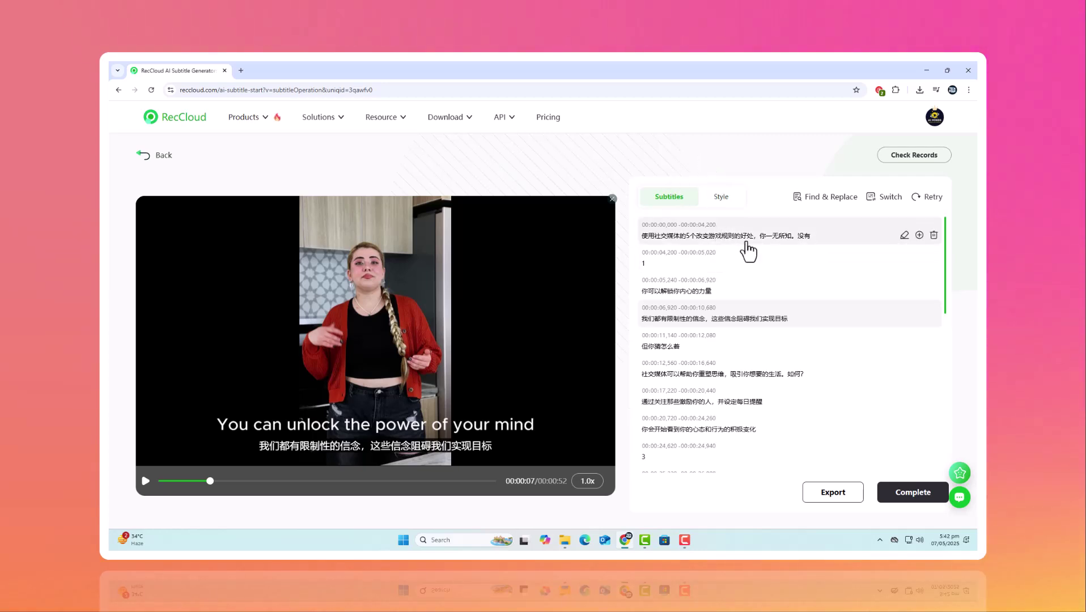
# Review the video's Chinese subtitle lines and the speech-to-text summary about CapCut's AI features.
pyautogui.scroll(-3, 748, 249)
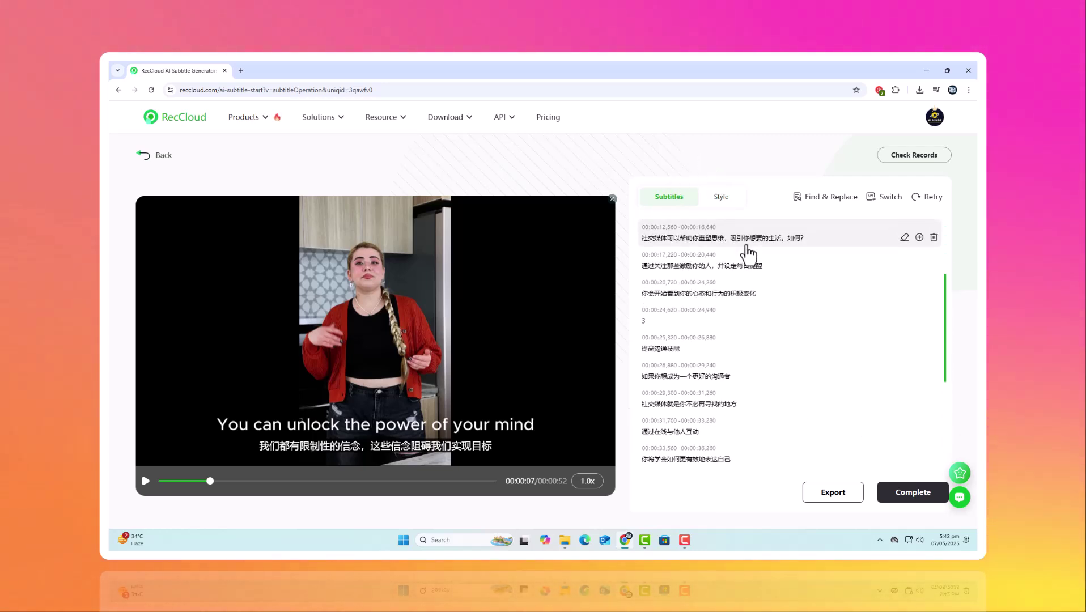
pyautogui.scroll(-1, 728, 317)
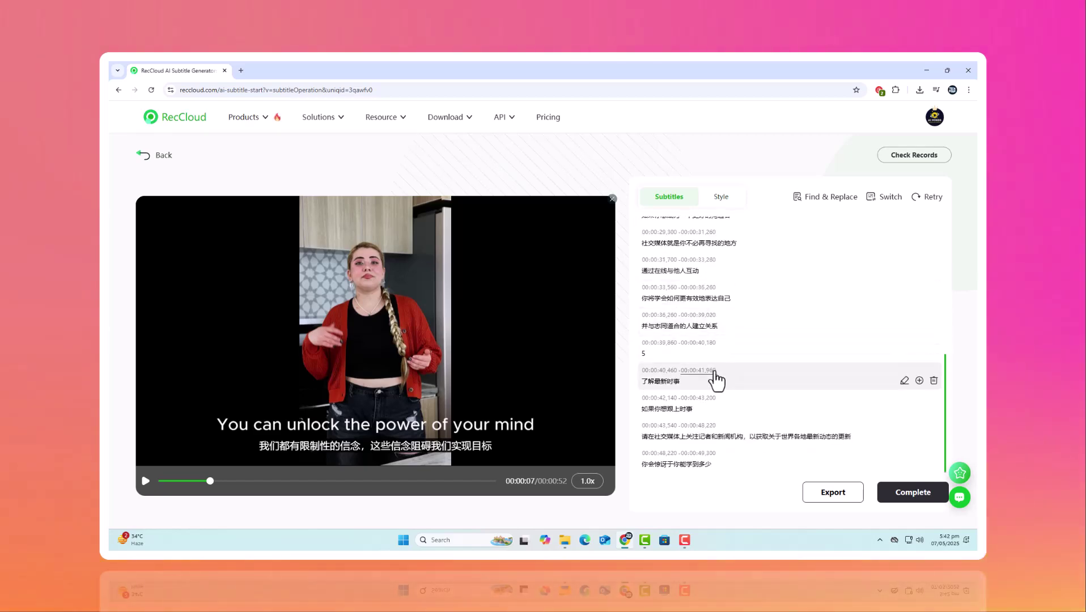
pyautogui.scroll(4, 717, 380)
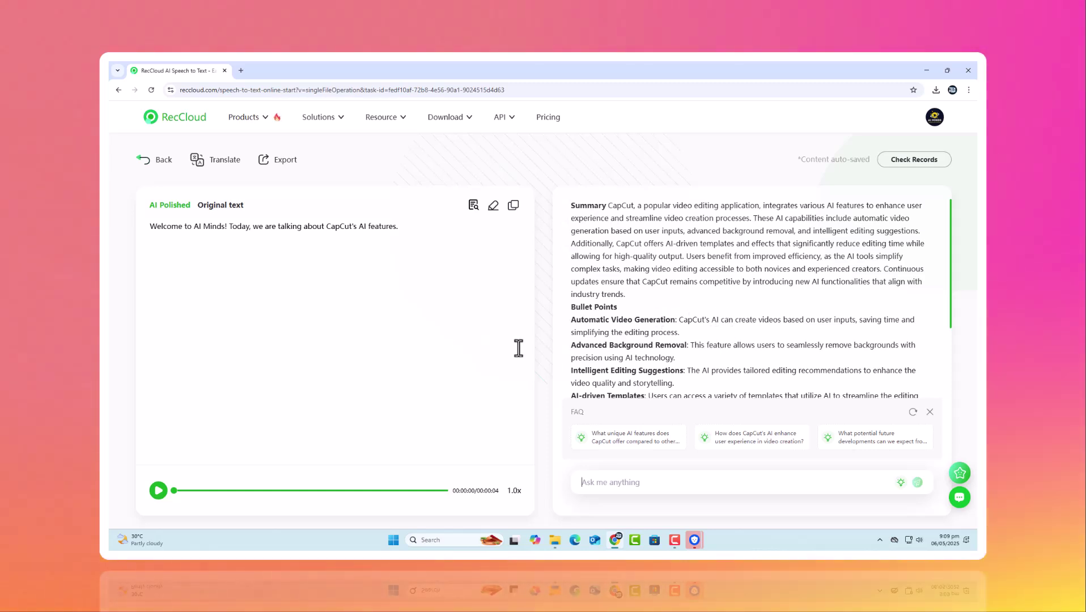
pyautogui.scroll(-2, 621, 323)
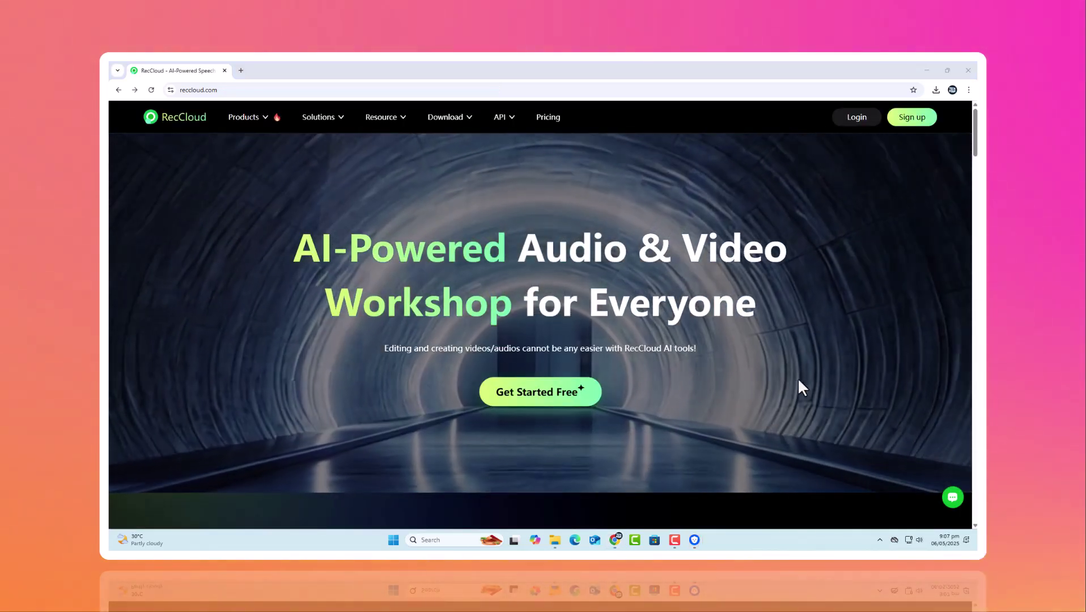
# Look through the homepage's Versatile AI Toolkit for Video Processing sections, including the AI Video Generator, and return to the beginning.
pyautogui.scroll(-10, 797, 377)
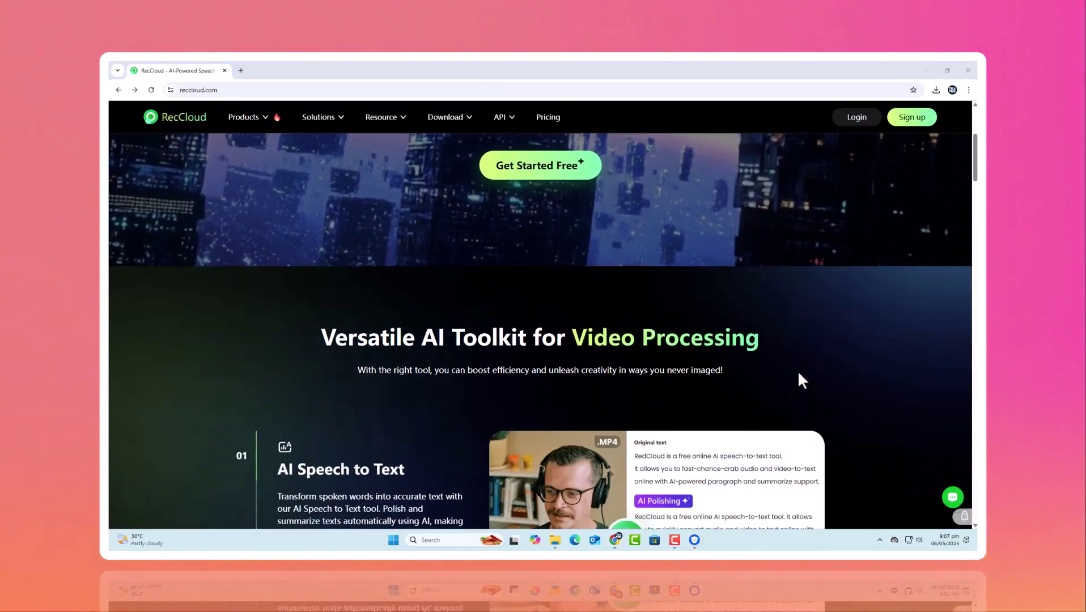
pyautogui.scroll(-10, 799, 372)
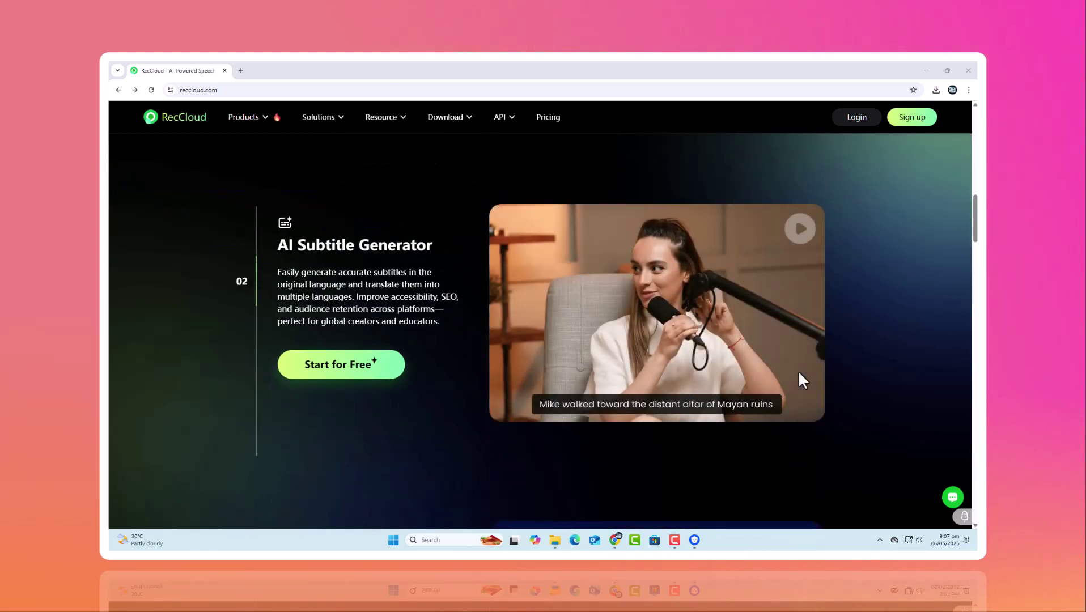
pyautogui.scroll(-10, 798, 372)
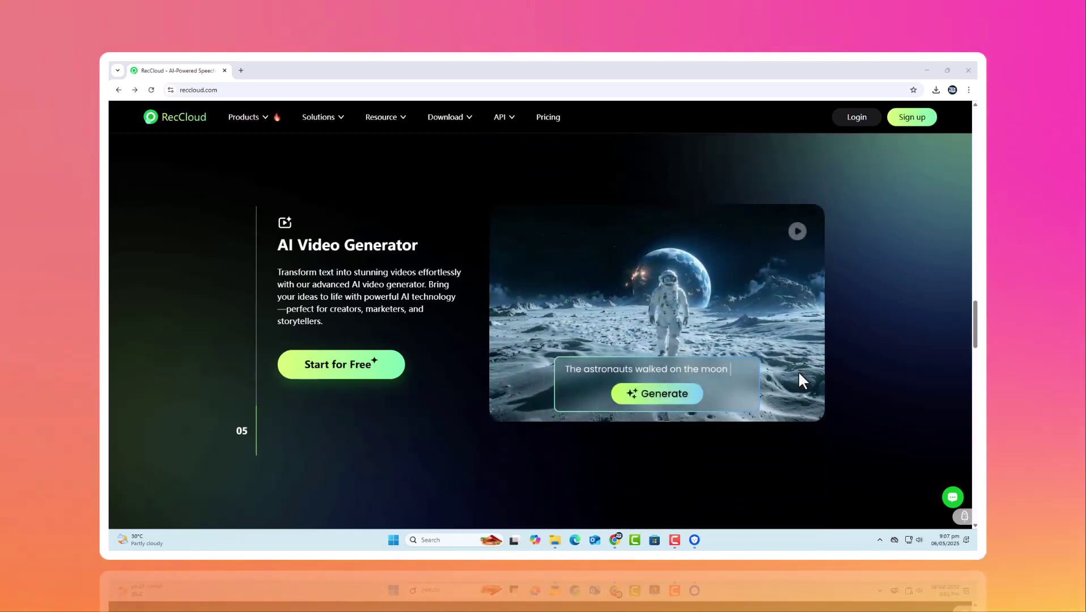
pyautogui.scroll(-3, 799, 374)
pyautogui.scroll(-2, 798, 371)
pyautogui.press('Home')
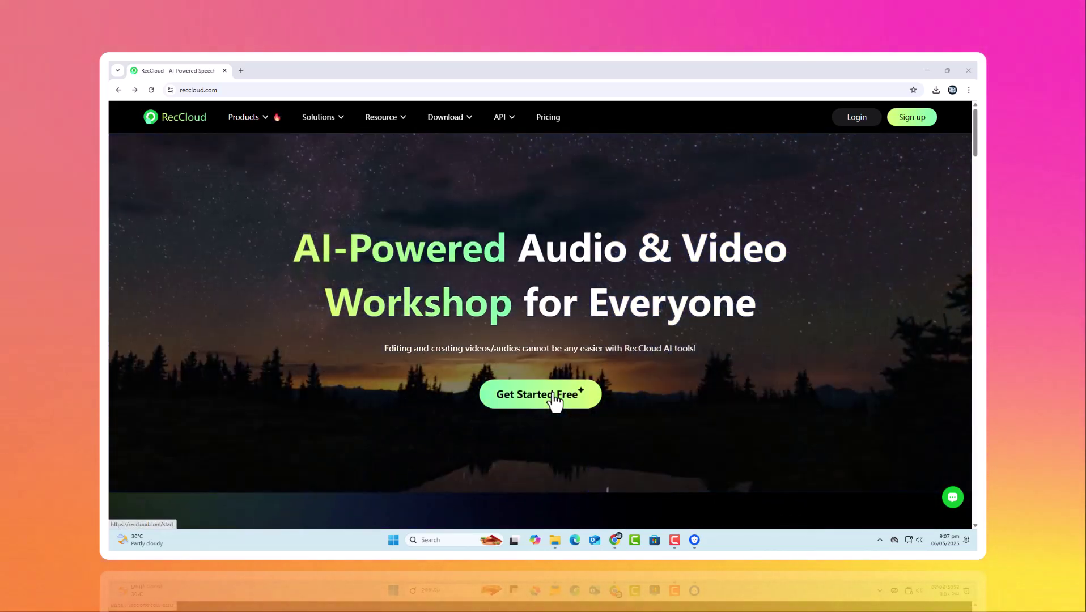
# Open the free online workspace and review its AI tools, audio/video tools and desktop and mobile app offers.
pyautogui.click(553, 397)
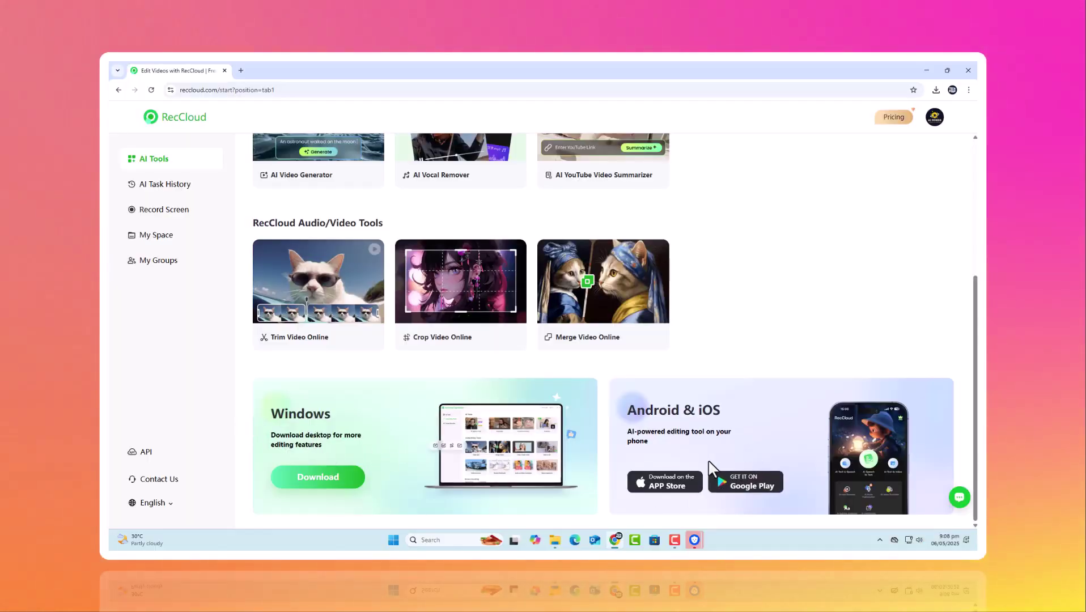
pyautogui.scroll(4, 696, 464)
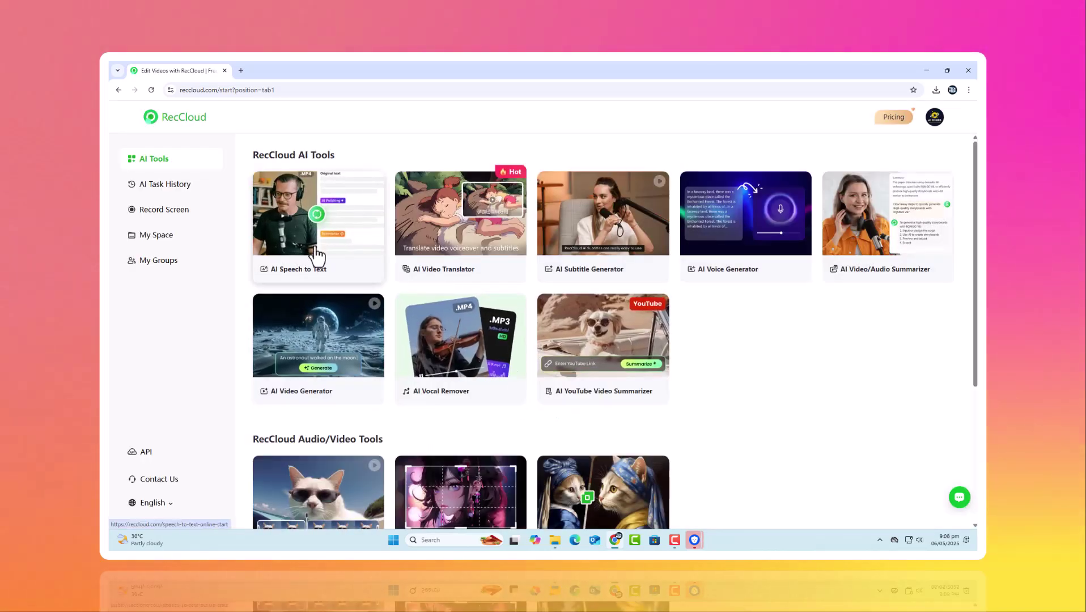
pyautogui.scroll(-2, 332, 387)
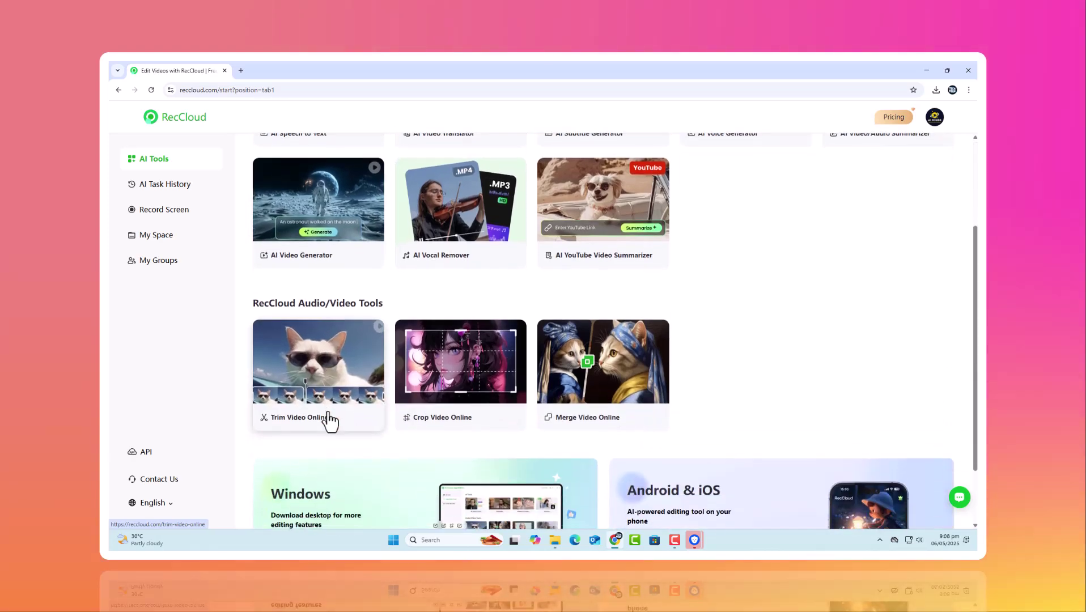
pyautogui.scroll(-2, 655, 405)
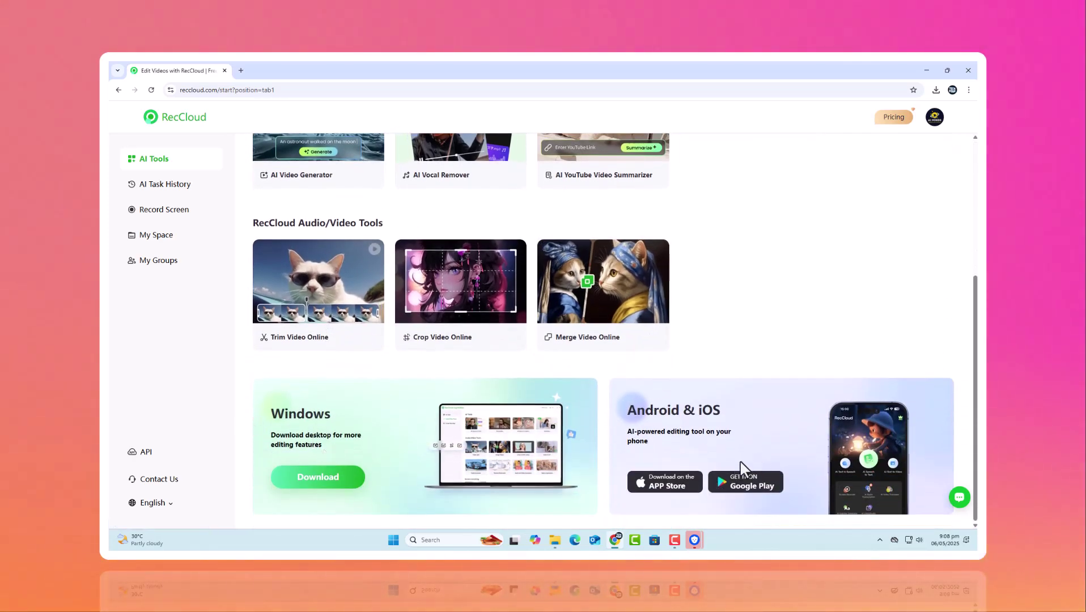
pyautogui.scroll(3, 698, 466)
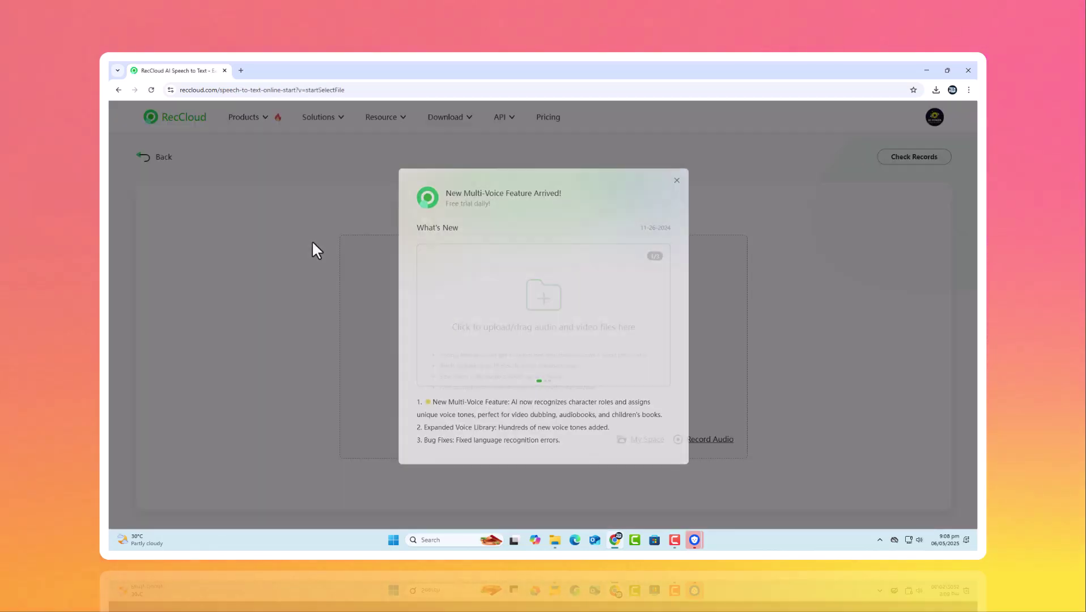
pyautogui.click(677, 180)
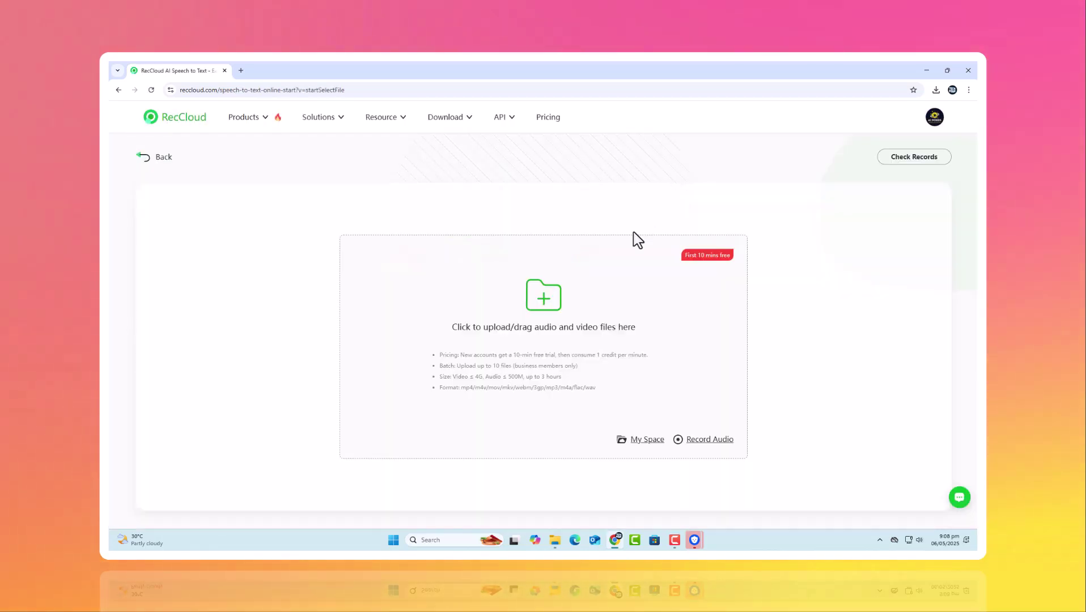
pyautogui.click(558, 323)
pyautogui.scroll(-2, 300, 255)
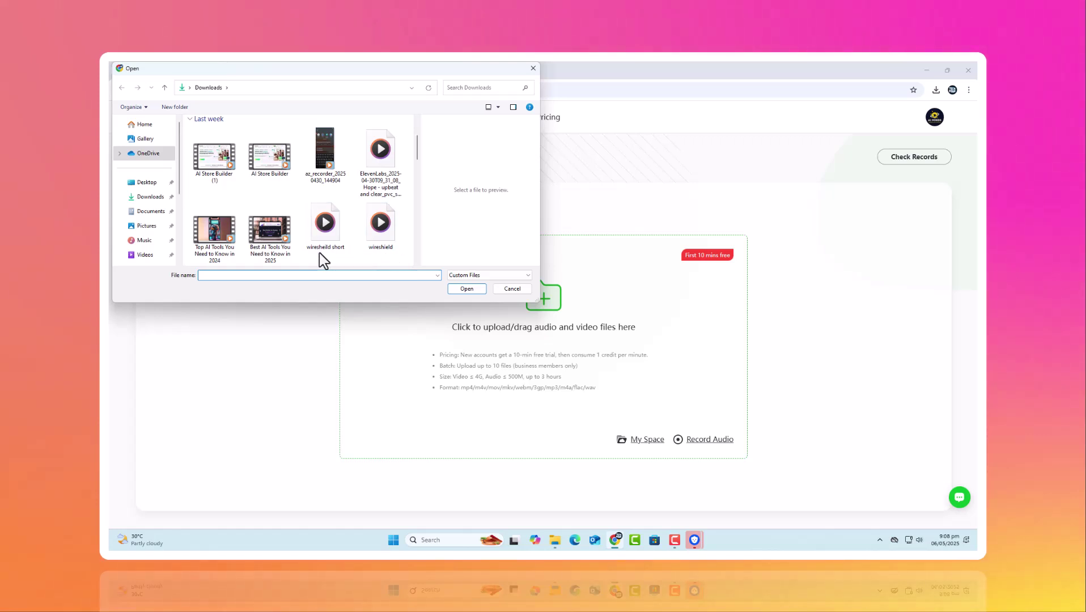
pyautogui.scroll(-3, 319, 253)
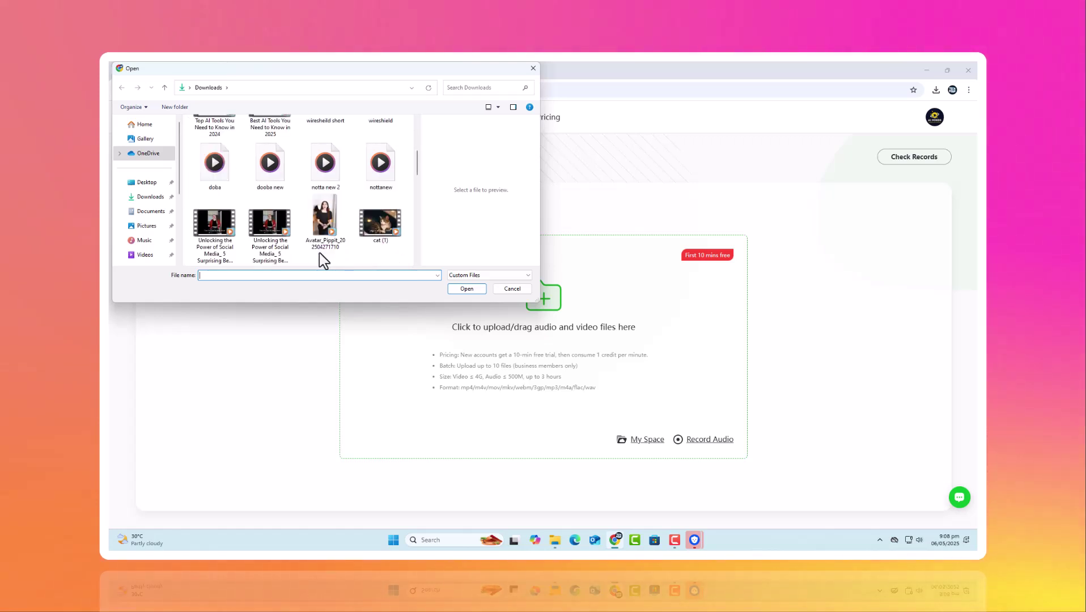
pyautogui.click(329, 218)
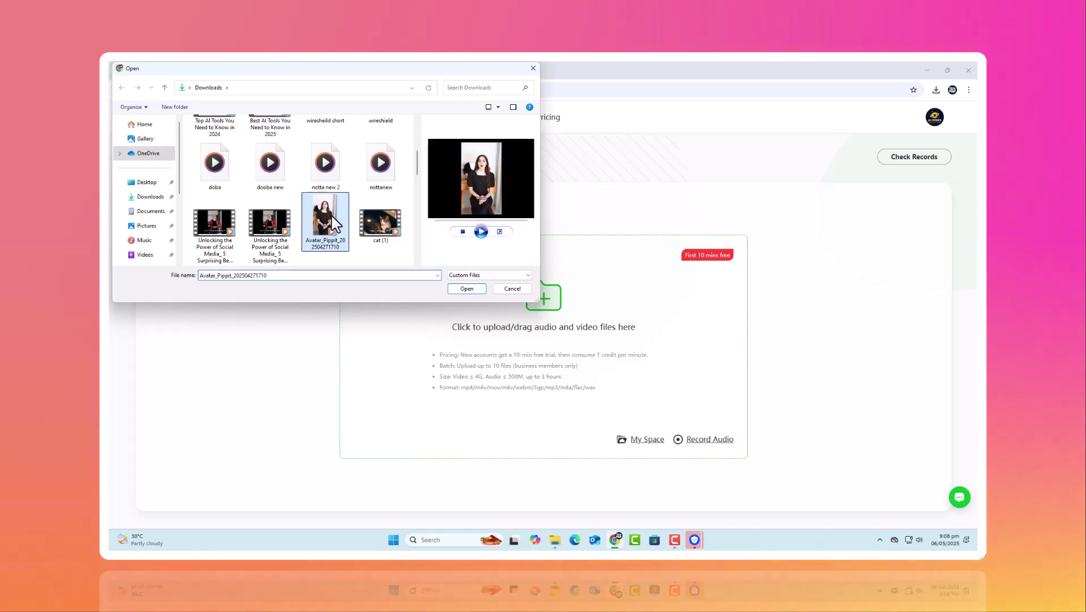
pyautogui.click(467, 289)
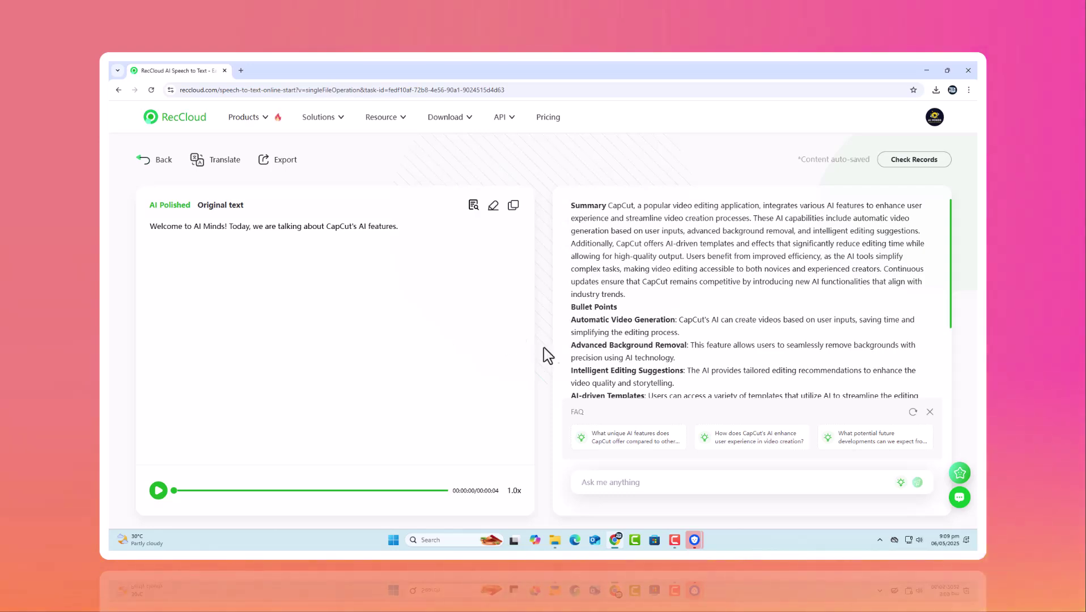
# Submit the question "In what ways can AI enhance creativity in video production with CapCut?" about the transcript and review the answer.
pyautogui.scroll(-3, 617, 292)
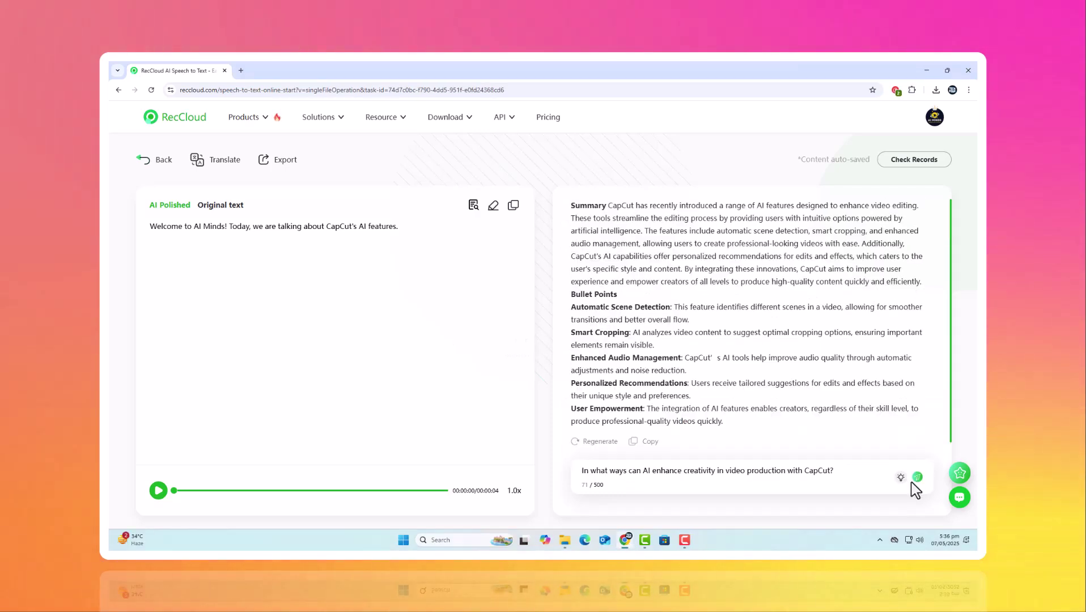
pyautogui.click(916, 477)
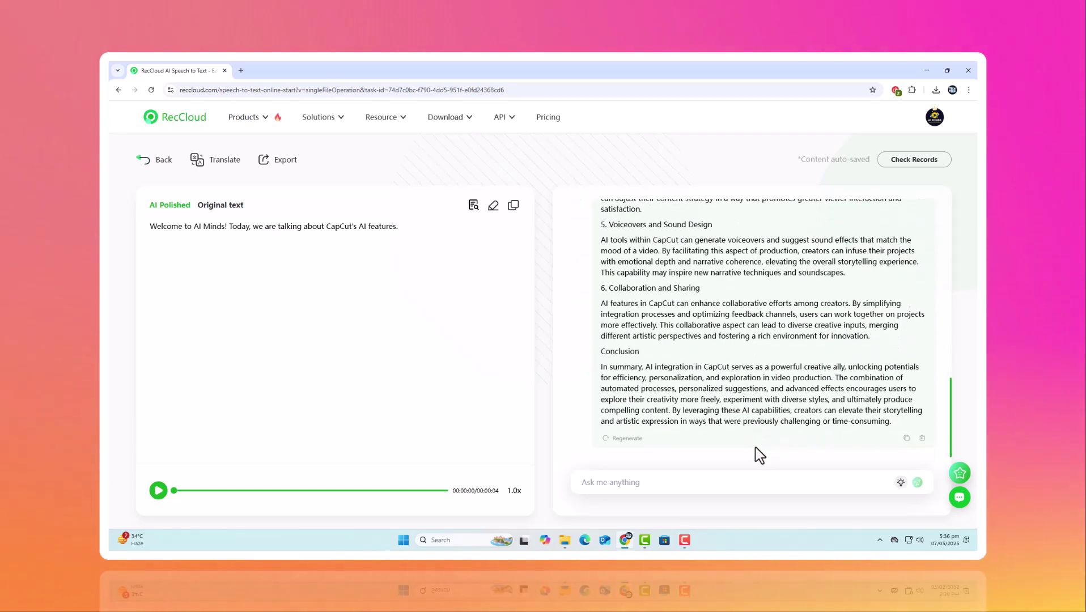
pyautogui.scroll(10, 759, 454)
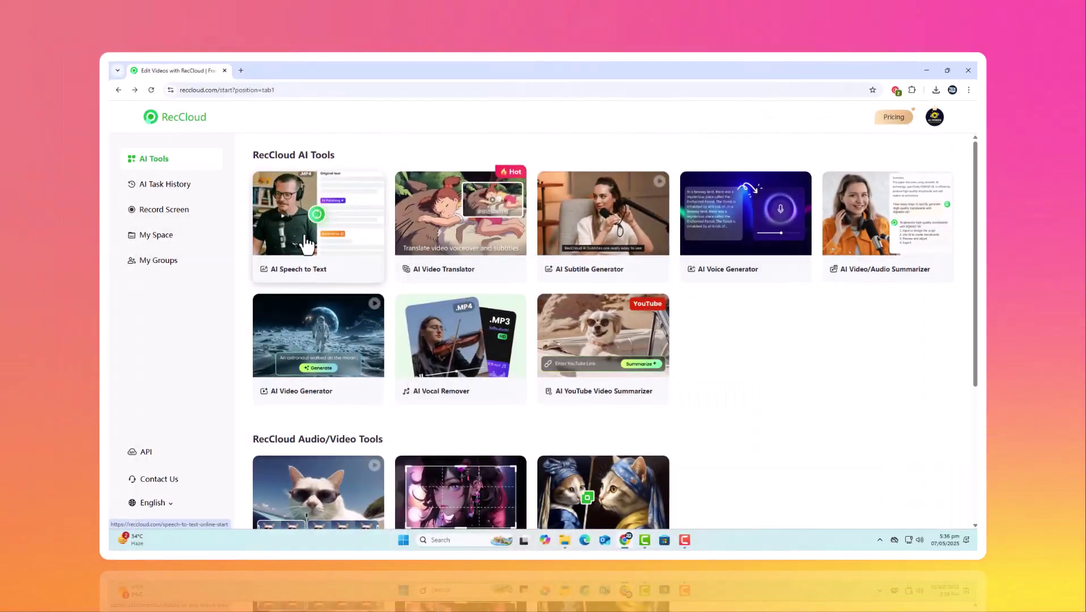
# Open the AI Video Translator in Video Translation mode and upload the video cat (1) from Downloads.
pyautogui.click(431, 216)
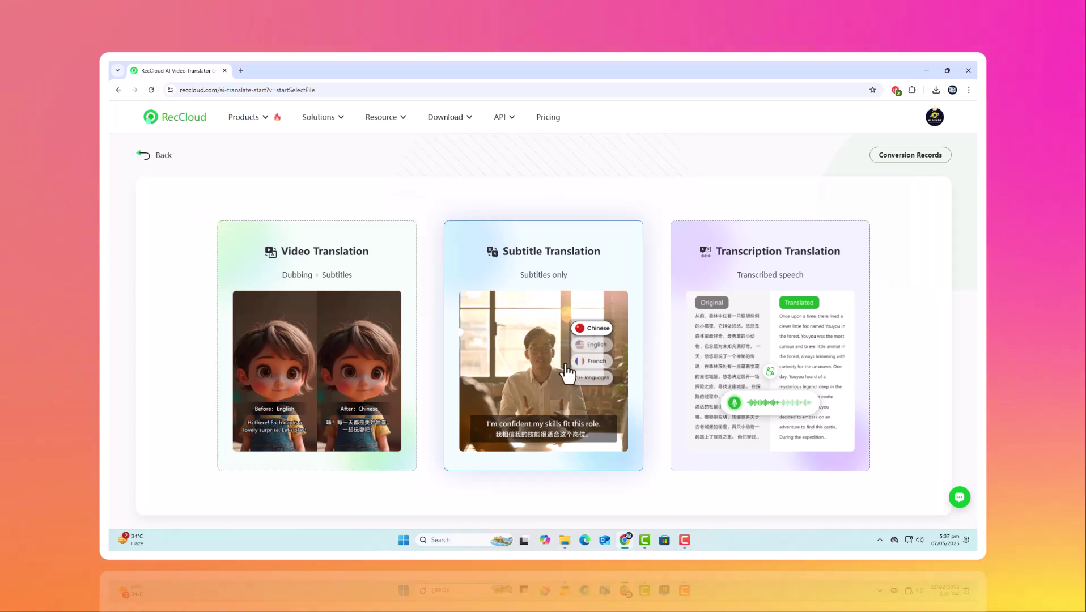
pyautogui.click(313, 347)
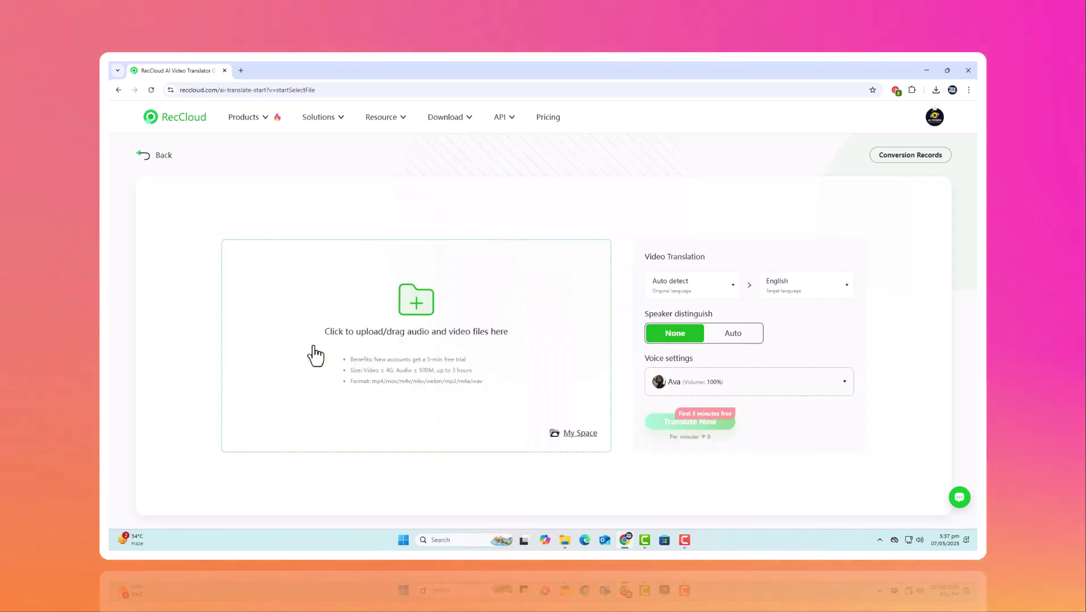
pyautogui.click(417, 316)
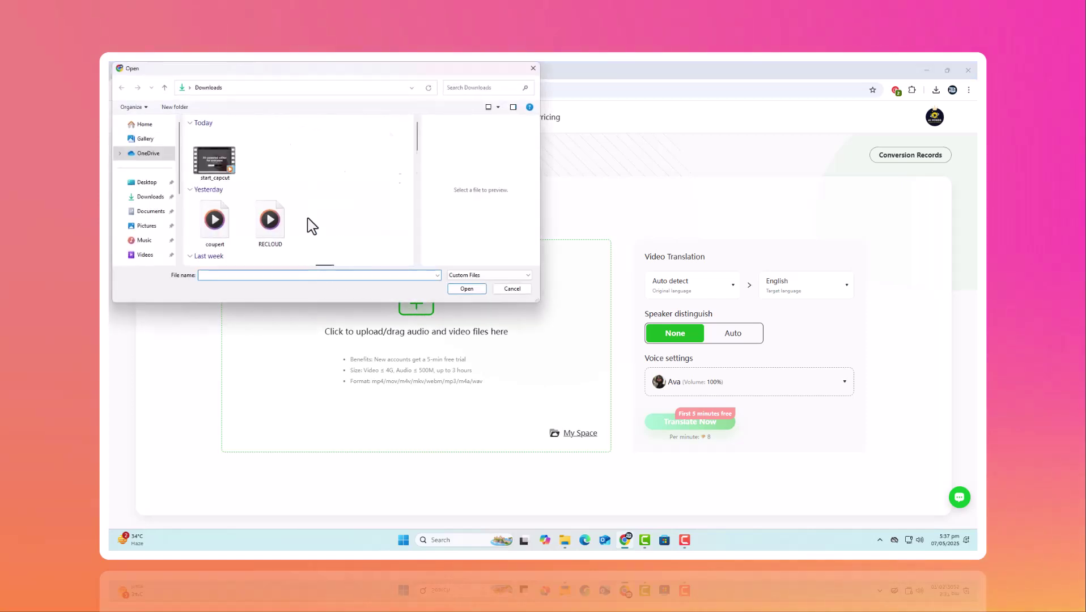
pyautogui.scroll(-3, 311, 225)
pyautogui.scroll(-2, 312, 225)
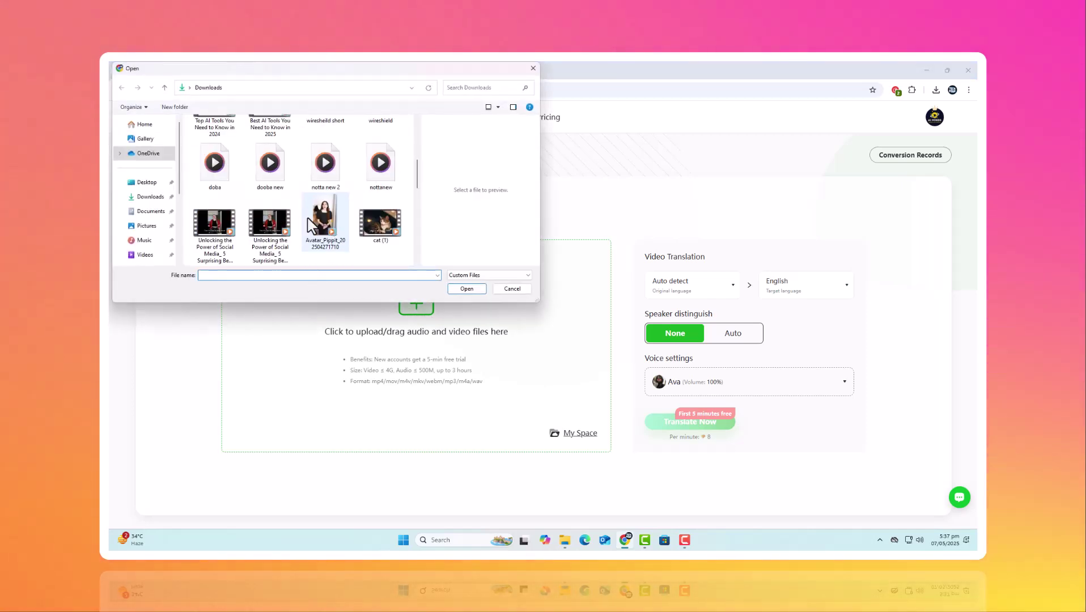
pyautogui.doubleClick(392, 227)
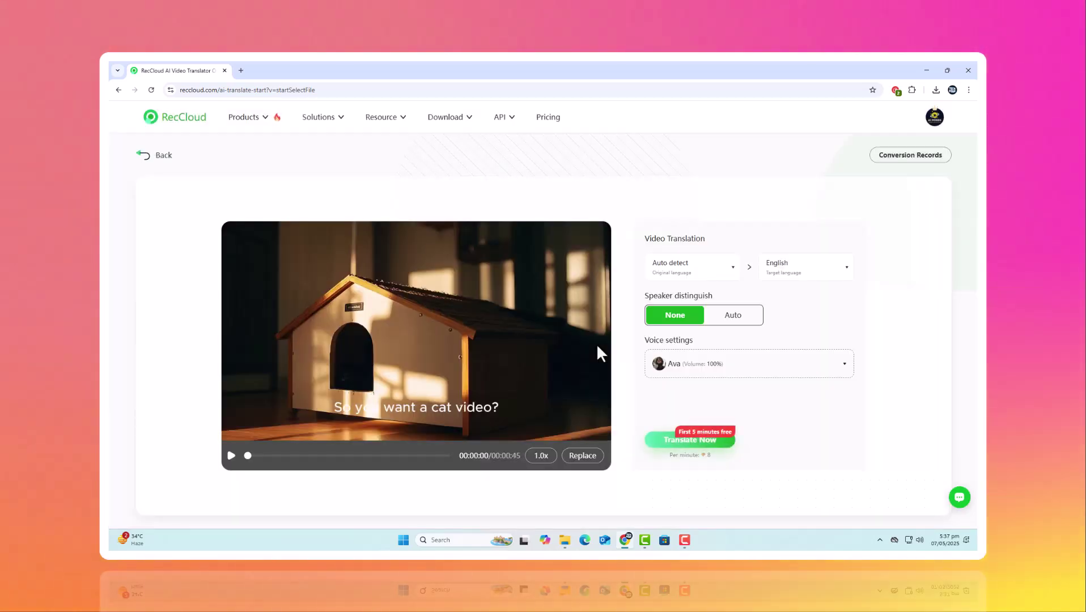
# Preview the opening of the uploaded cat video and set the original language to English.
pyautogui.click(232, 456)
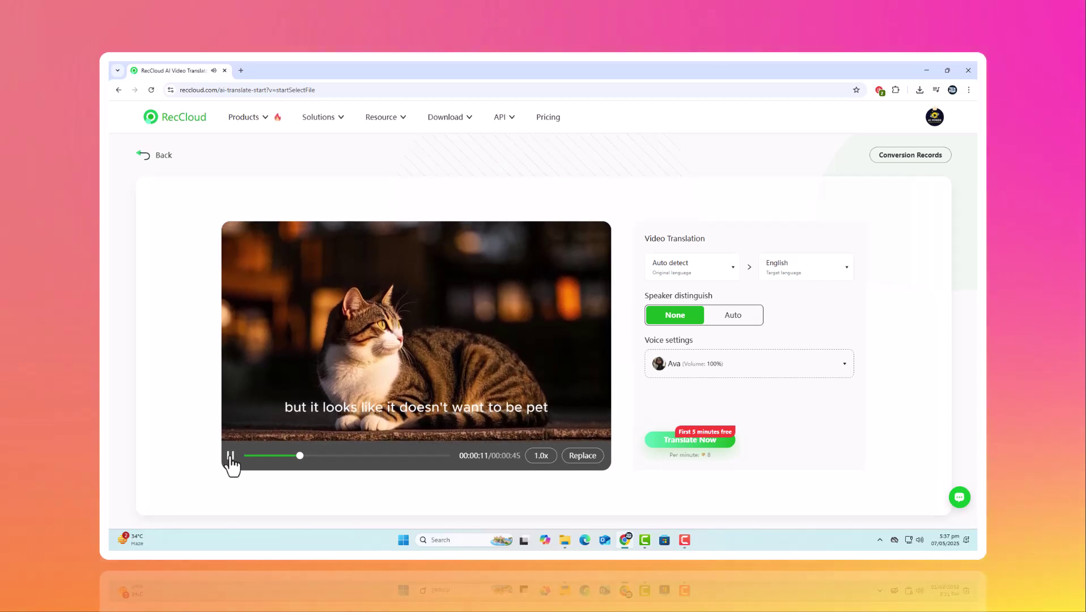
pyautogui.click(231, 457)
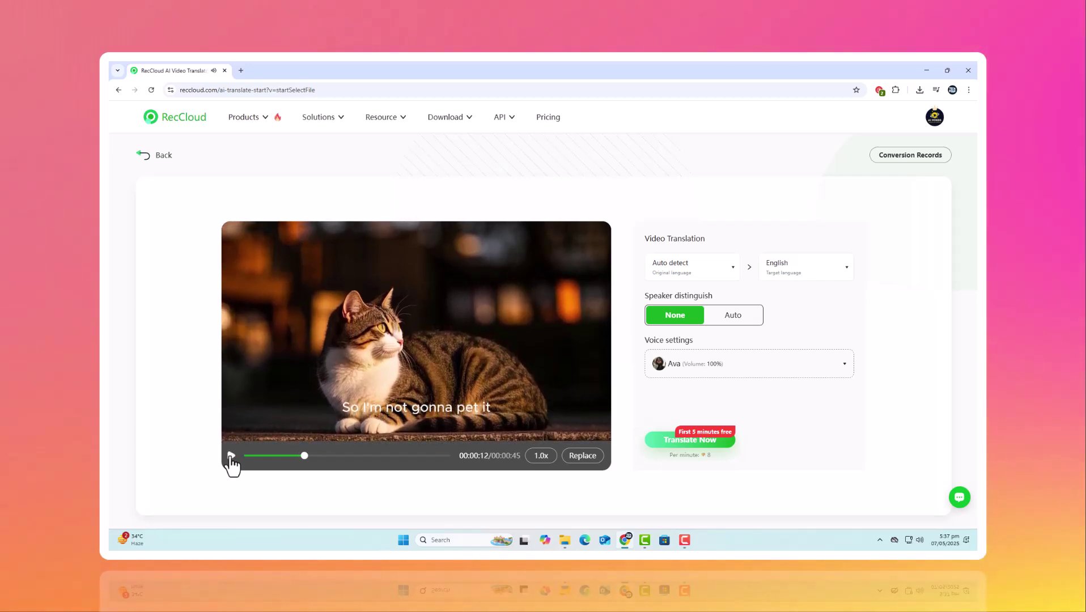
pyautogui.click(696, 275)
pyautogui.scroll(-2, 701, 354)
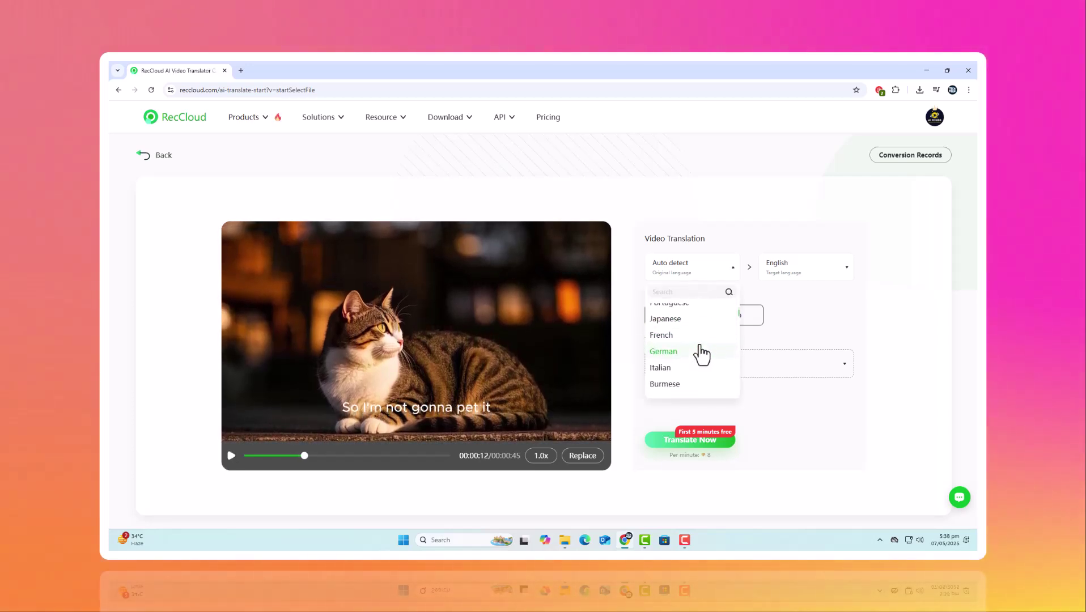
pyautogui.scroll(-3, 705, 334)
pyautogui.scroll(5, 698, 368)
pyautogui.click(679, 332)
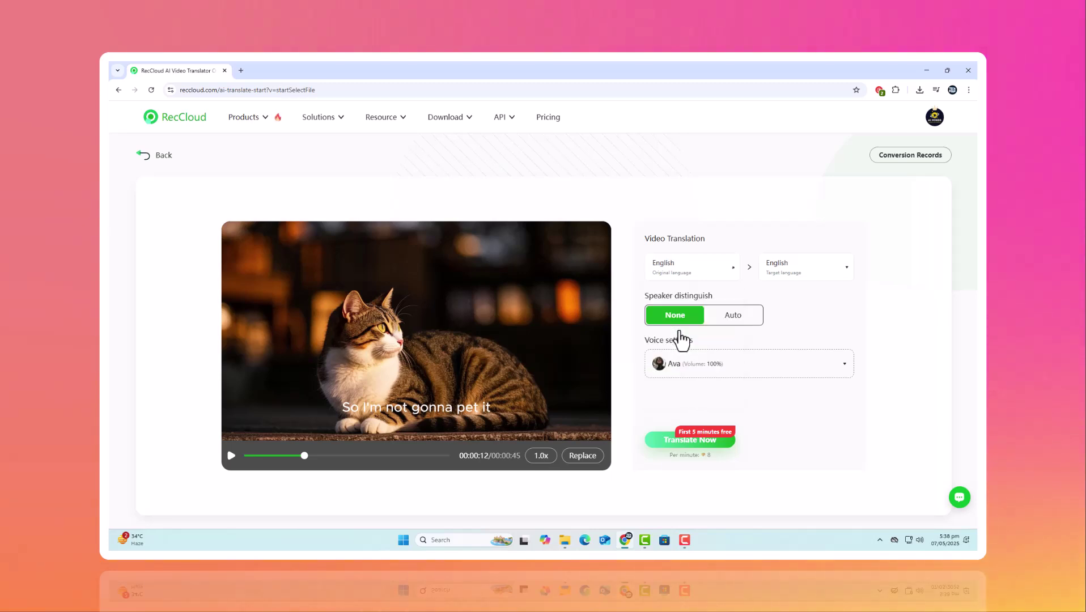
# Set the target language for the cat video translation to Italian.
pyautogui.click(810, 281)
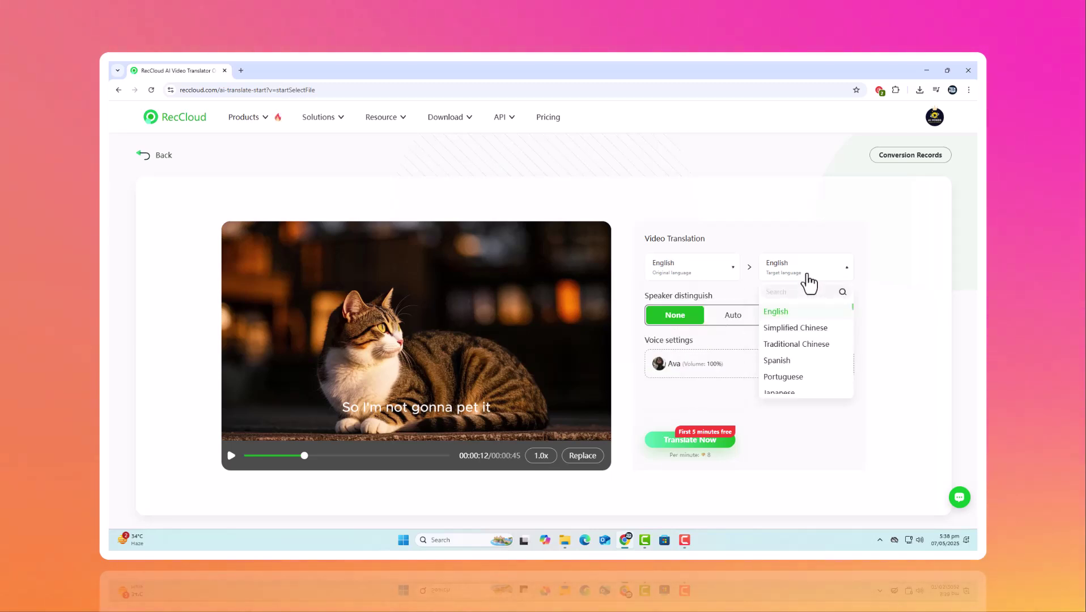
pyautogui.scroll(-2, 803, 329)
pyautogui.scroll(-1, 803, 337)
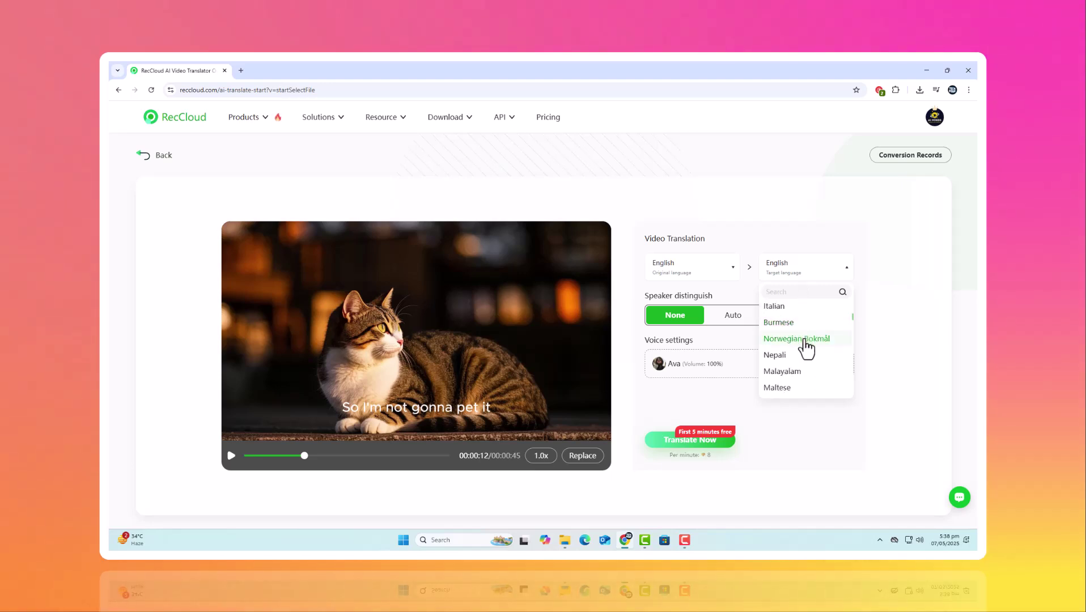
pyautogui.scroll(1, 805, 352)
pyautogui.click(804, 352)
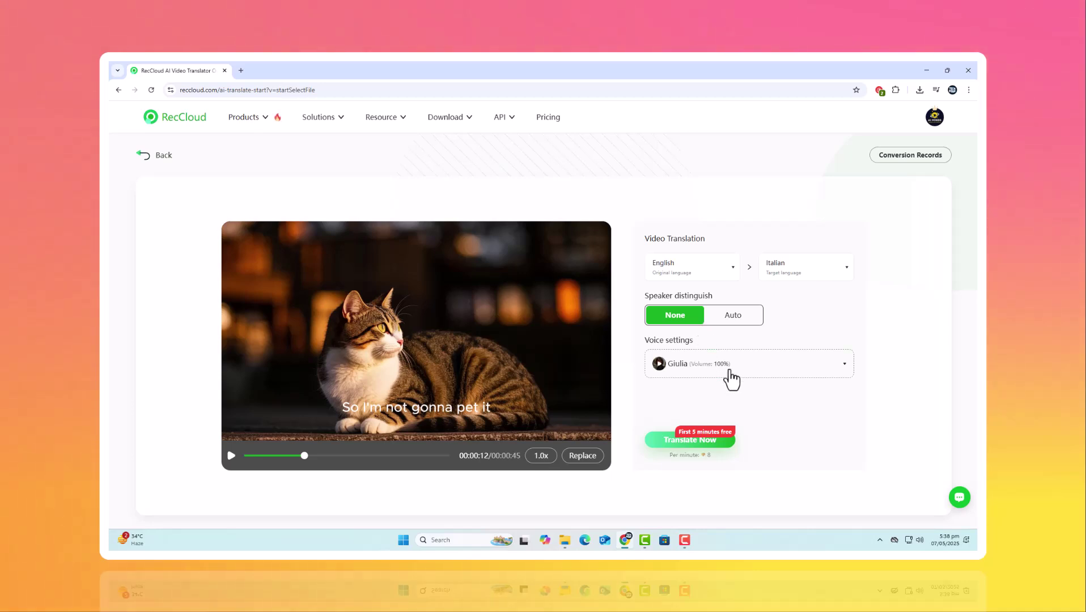
# Preview the Alessia voice, choose Roberta as the Italian voice instead, and start the video translation.
pyautogui.click(784, 372)
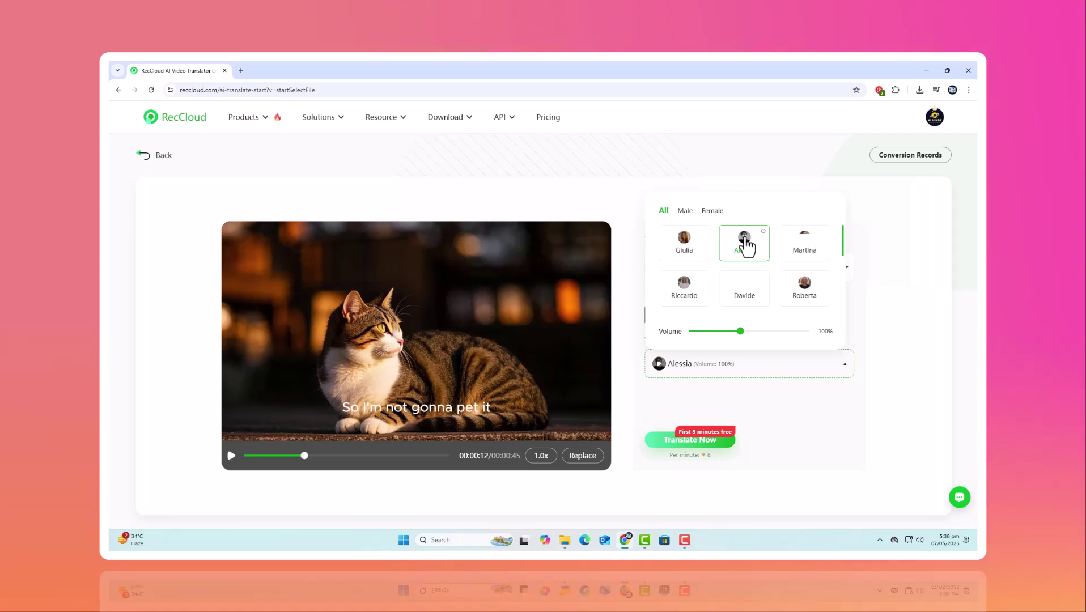
pyautogui.click(745, 238)
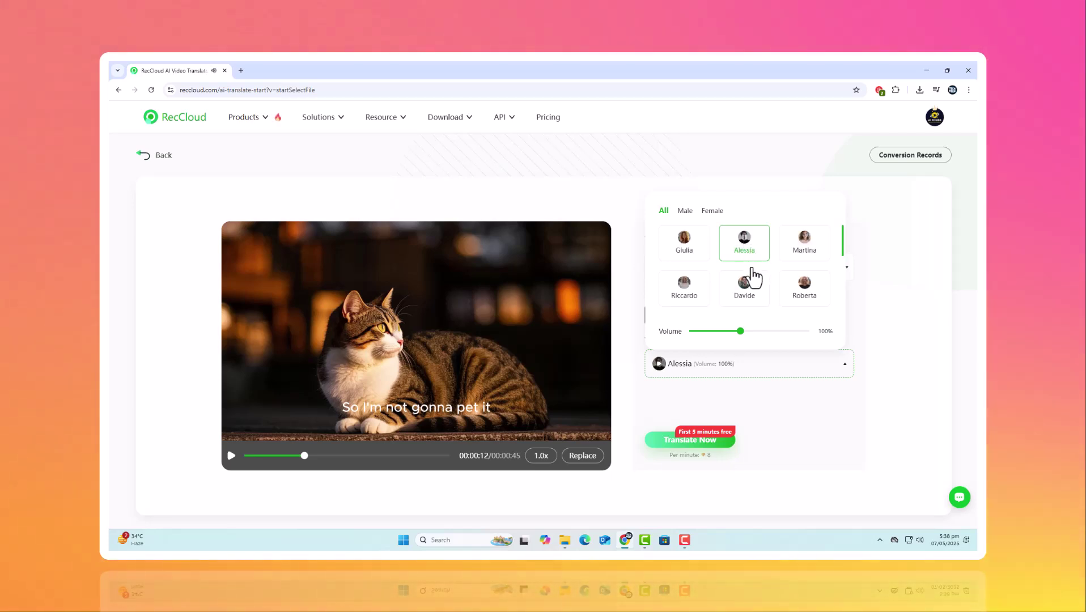
pyautogui.scroll(-1, 745, 280)
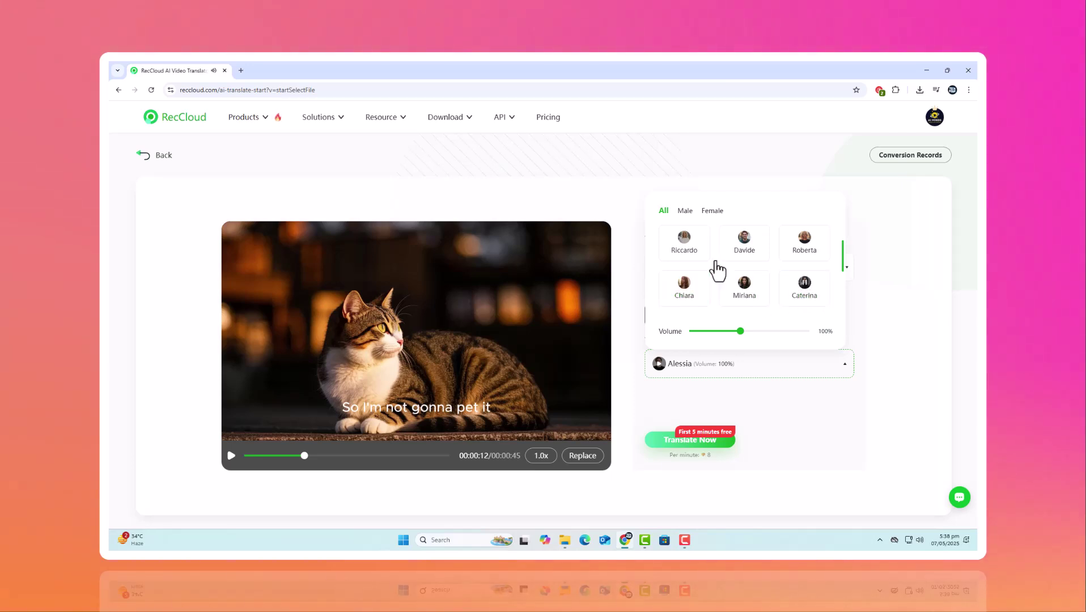
pyautogui.click(811, 248)
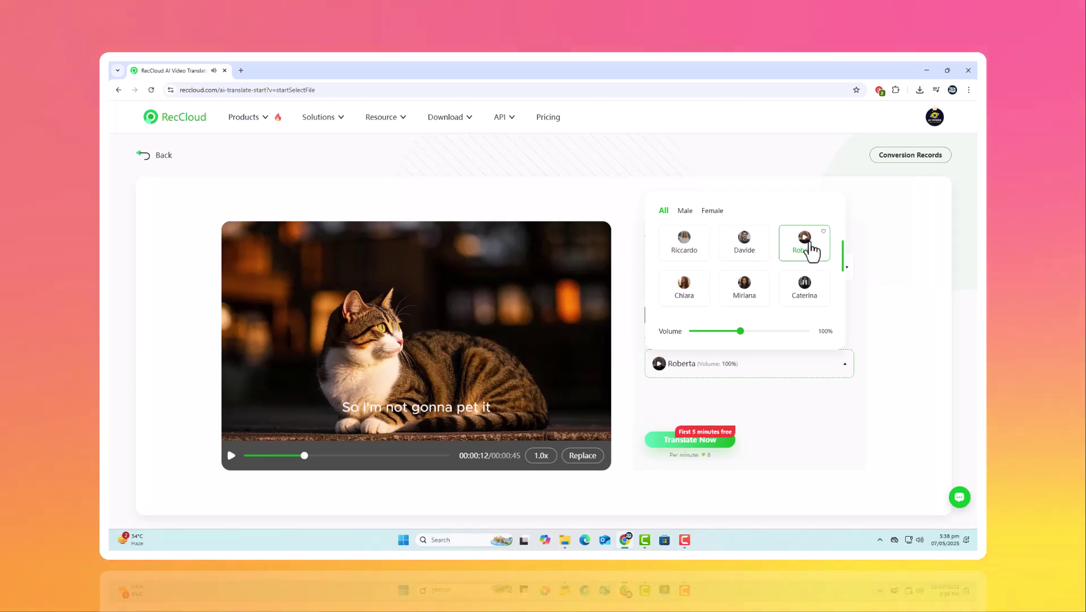
pyautogui.click(657, 444)
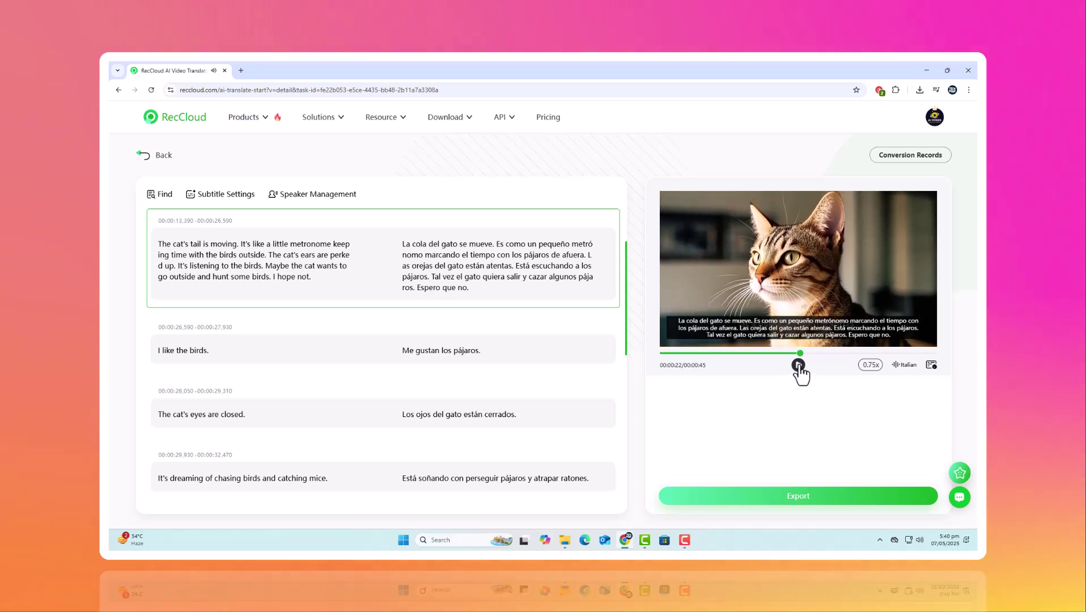
# Open the AI Subtitle Generator from the AI tools page and upload "Unlocking the Power of Social Media_ 5 Surprising Benefits You Didn't Know About (1)" from Downloads.
pyautogui.moveTo(514, 350)
pyautogui.click(119, 90)
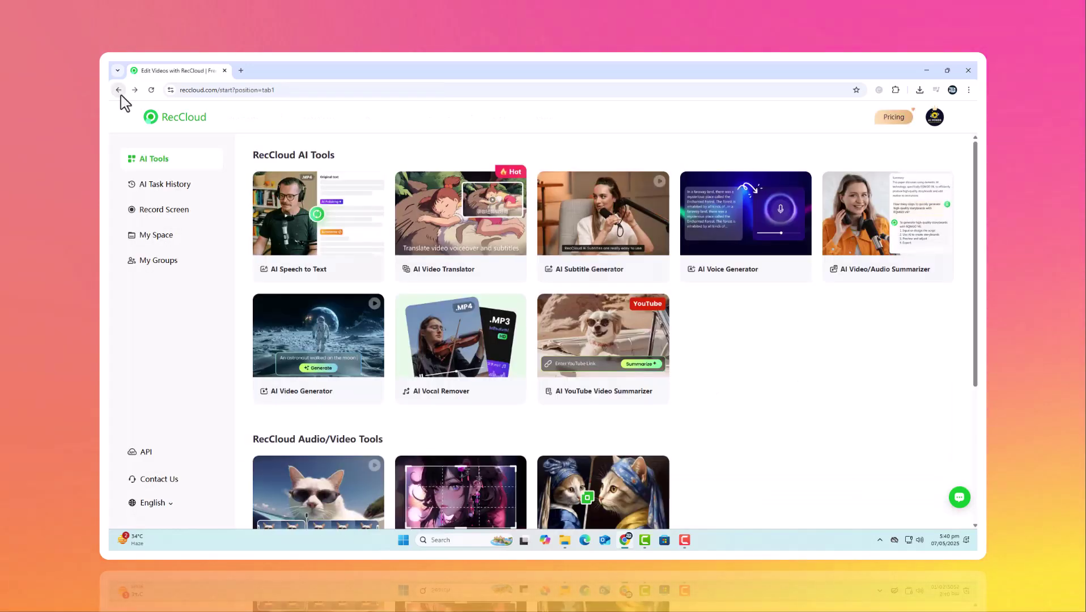
pyautogui.click(628, 247)
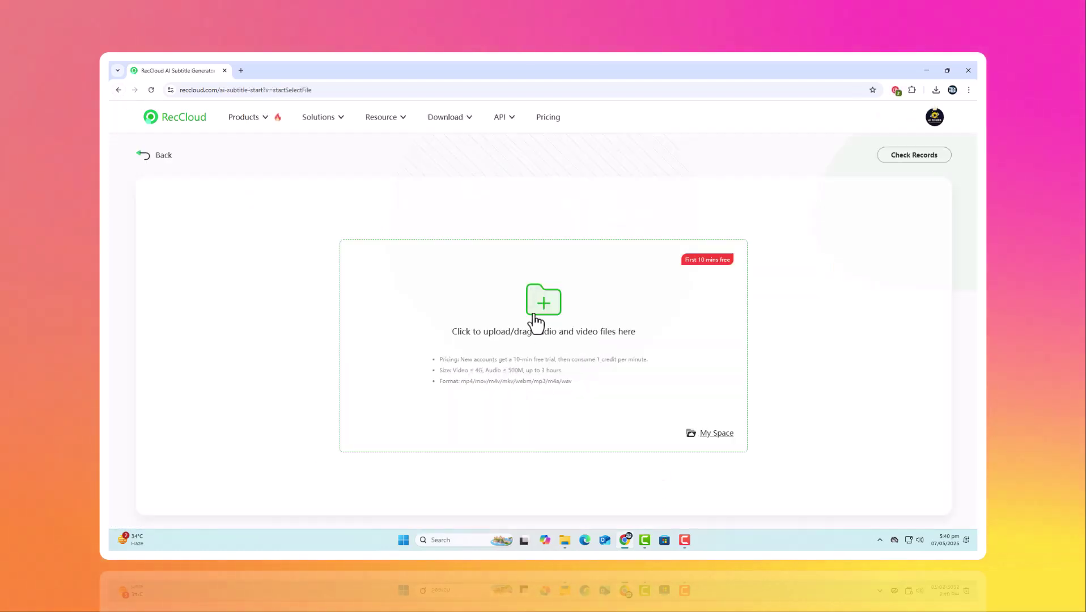
pyautogui.click(535, 323)
pyautogui.scroll(-3, 301, 187)
pyautogui.click(214, 151)
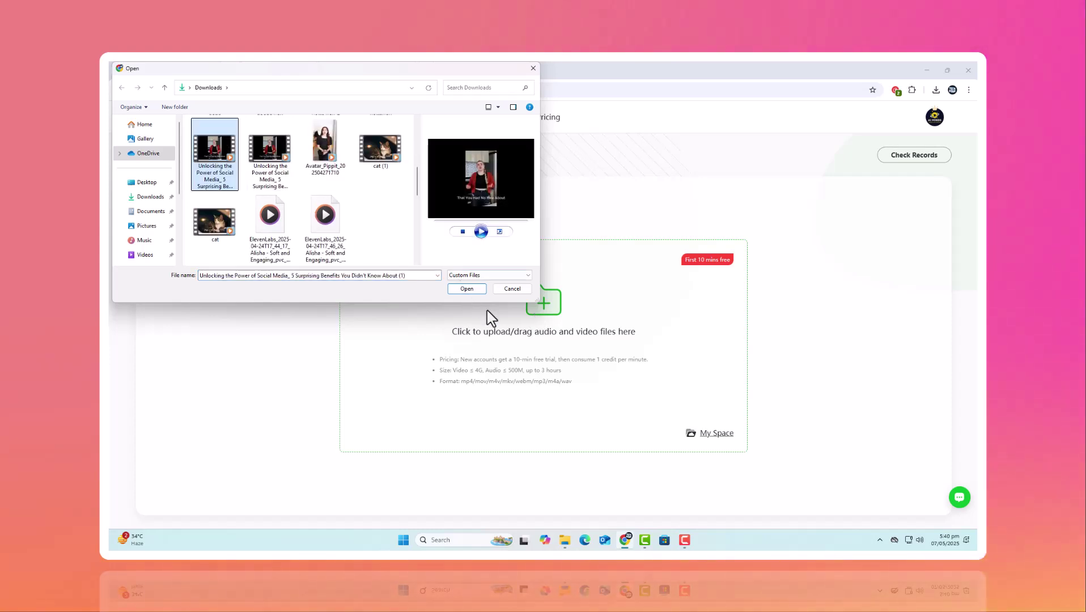
pyautogui.click(466, 290)
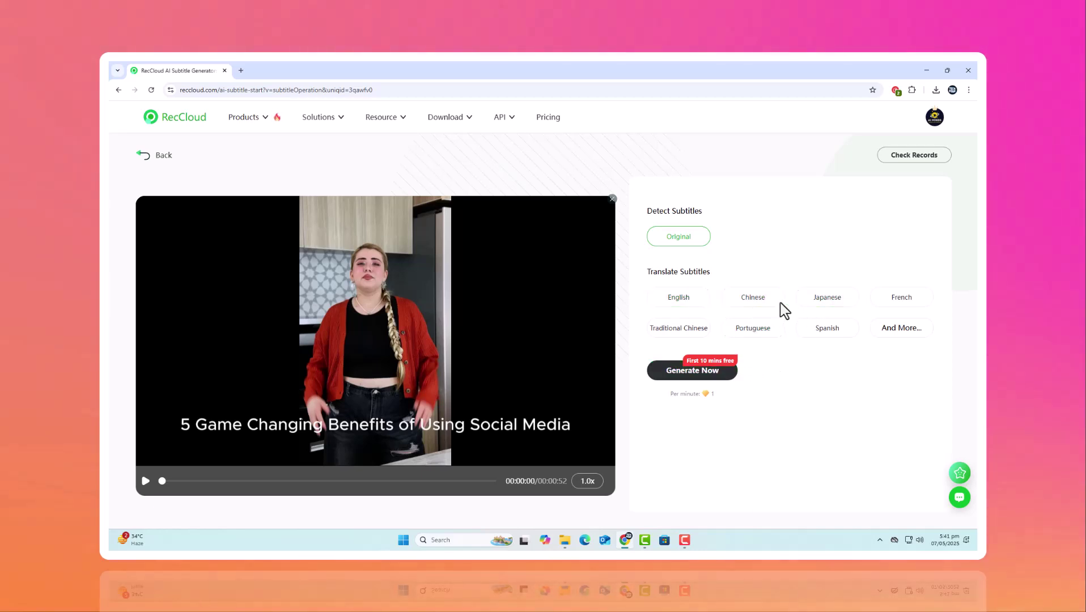
# Generate subtitles translated into Chinese for the uploaded social media video and look through the subtitle list.
pyautogui.click(753, 306)
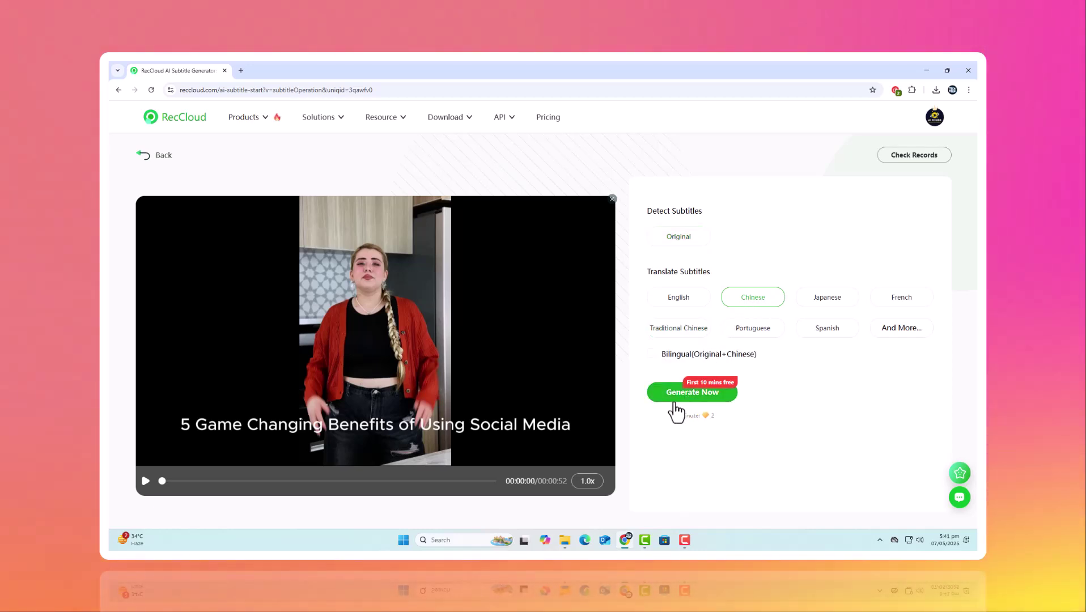
pyautogui.click(680, 398)
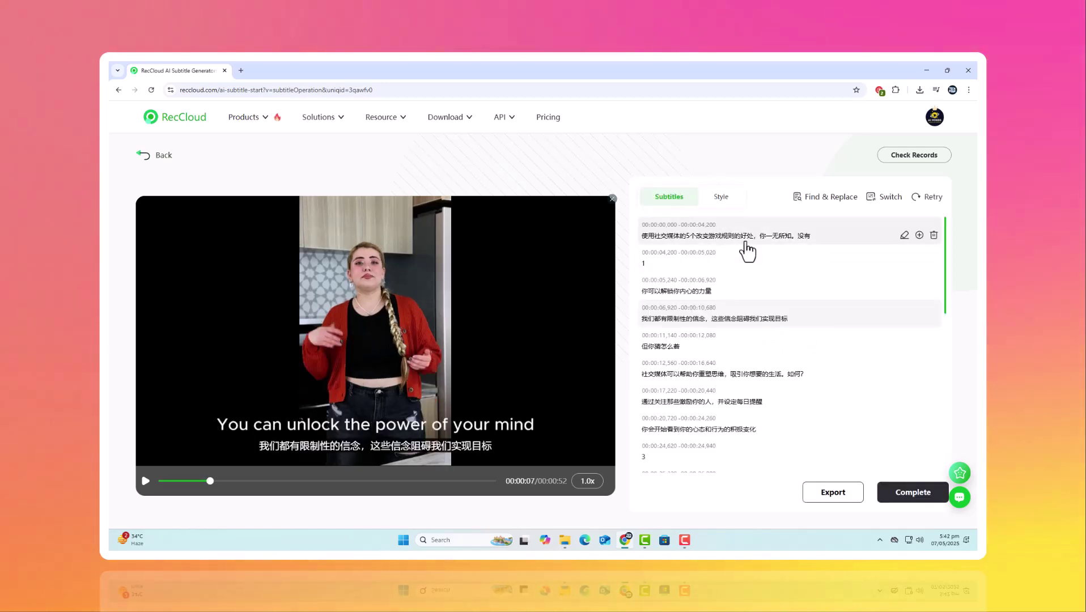
pyautogui.scroll(-2, 747, 254)
pyautogui.scroll(-4, 747, 261)
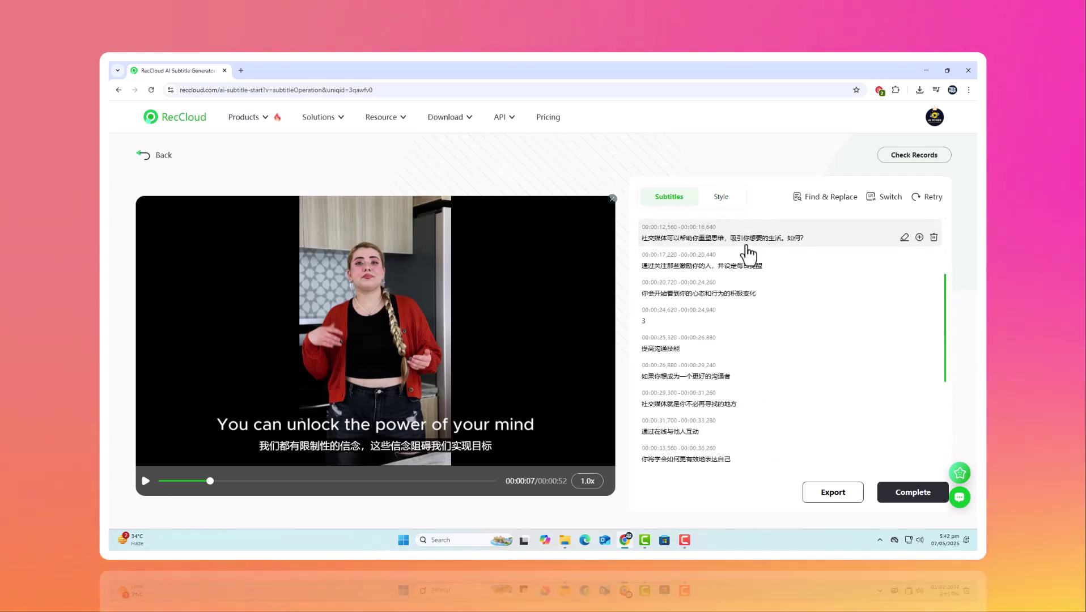
pyautogui.scroll(5, 728, 329)
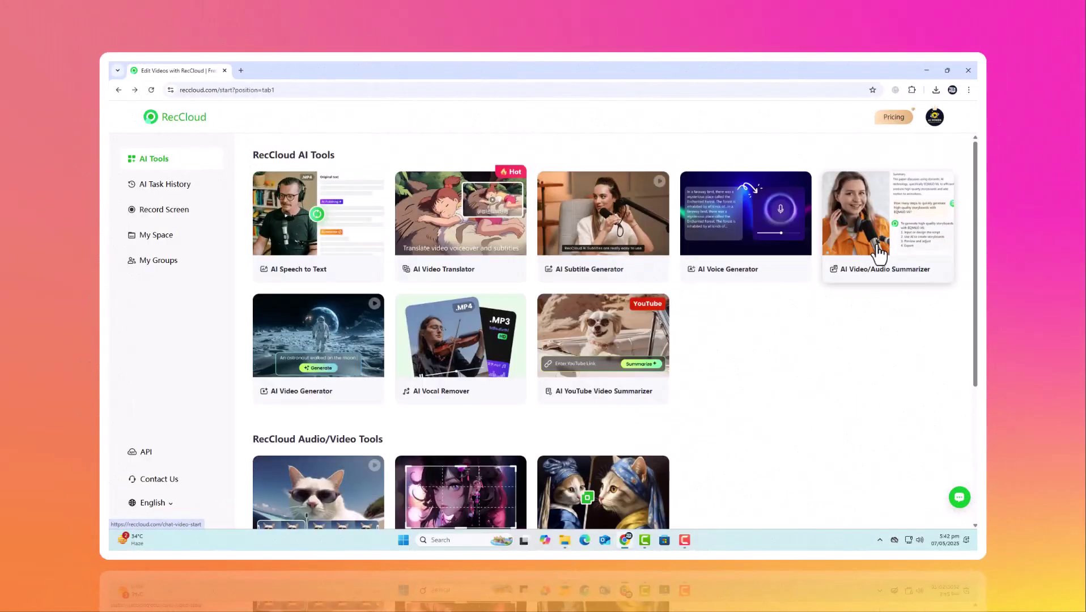
# Upload the local video "Unlocking the Power of Social Media_ 5 Surprising Benefits You Didn't Know About" to the AI Video/Audio Summarizer and accept the credit charge.
pyautogui.click(877, 247)
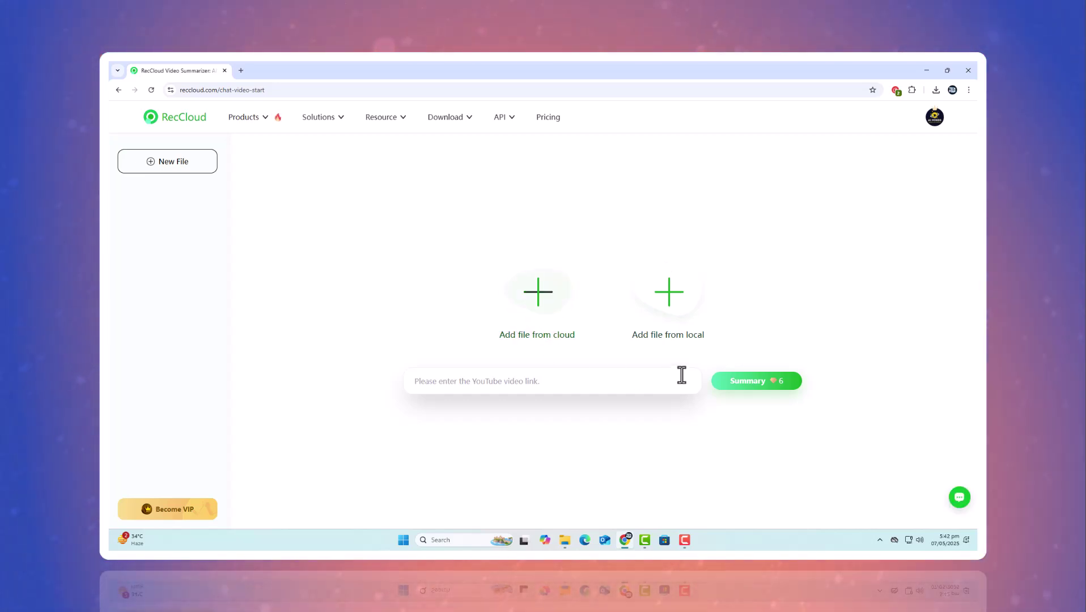
pyautogui.click(652, 311)
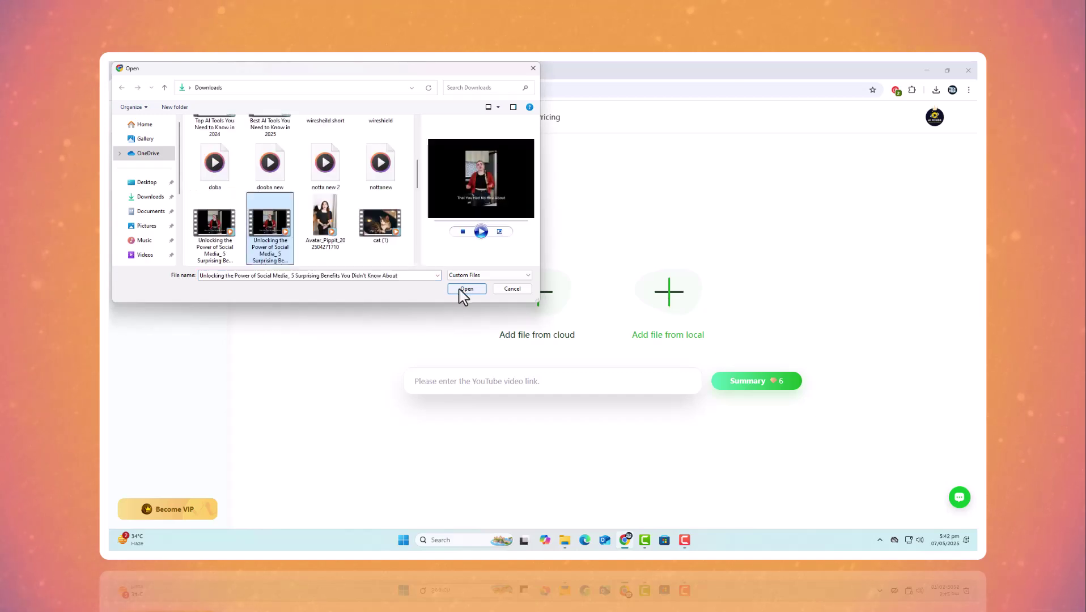
pyautogui.click(467, 288)
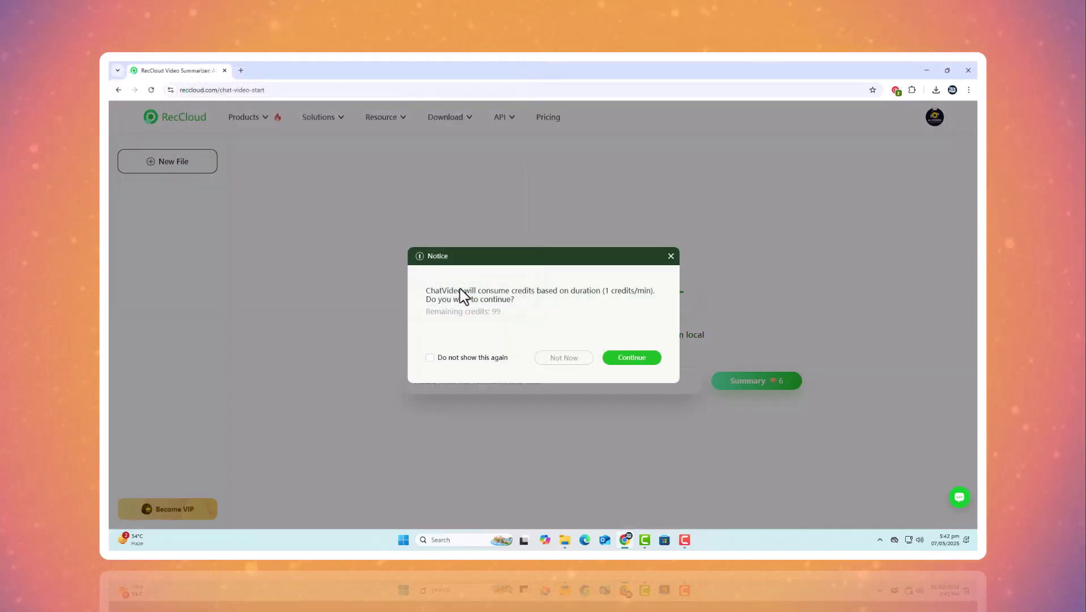
pyautogui.click(612, 368)
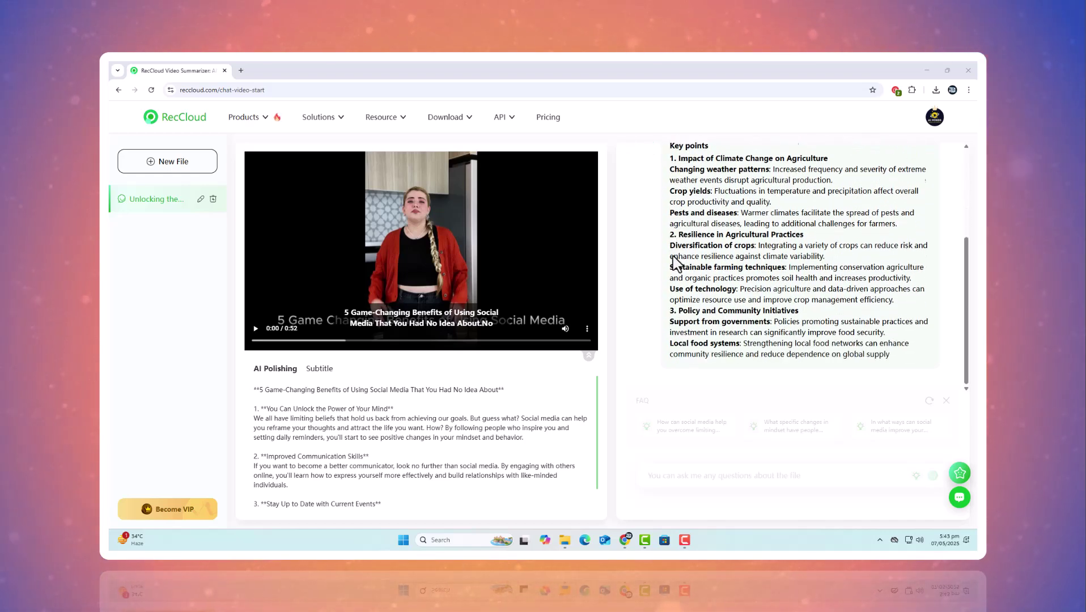
# Review the summarized video's timestamped subtitles and choose the first suggested FAQ question about how social media can help.
pyautogui.click(312, 373)
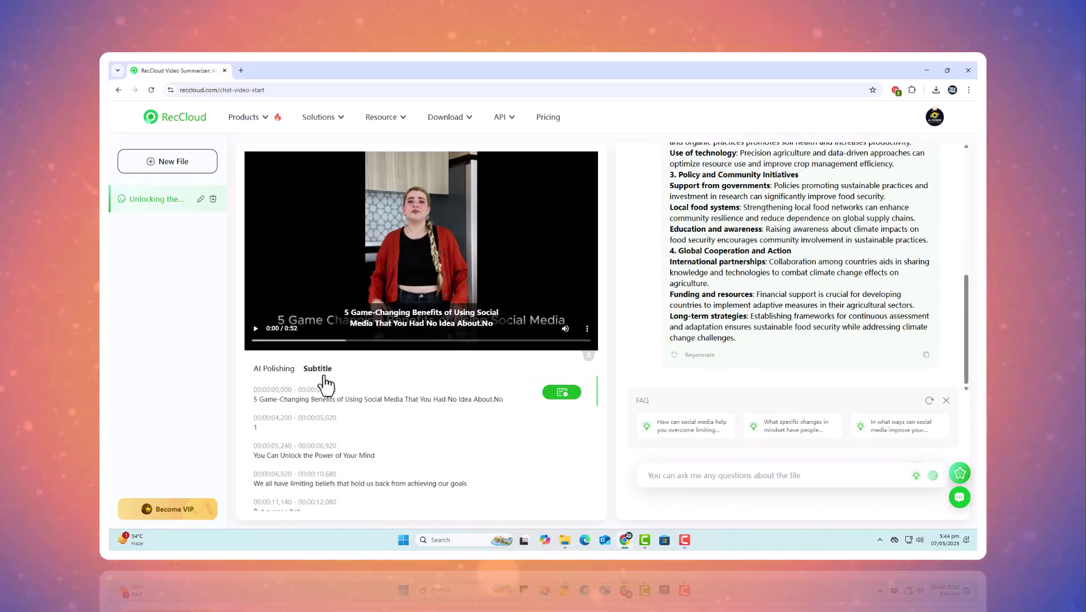
pyautogui.scroll(-5, 360, 448)
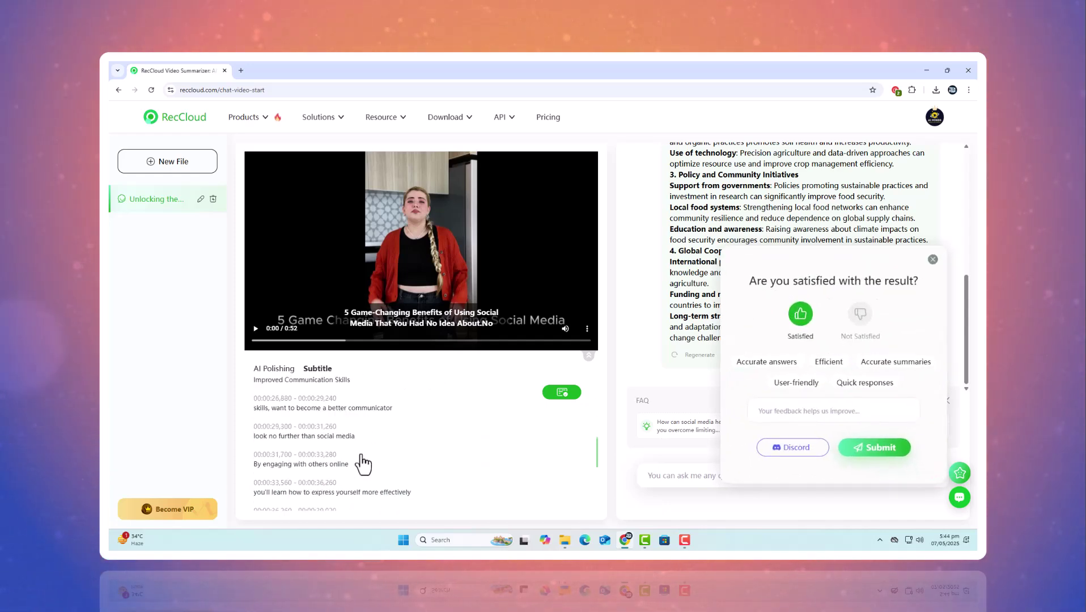
pyautogui.click(688, 425)
# Return to the AI tools page, open the AI Video Generator and try a sample prompt.
pyautogui.click(118, 90)
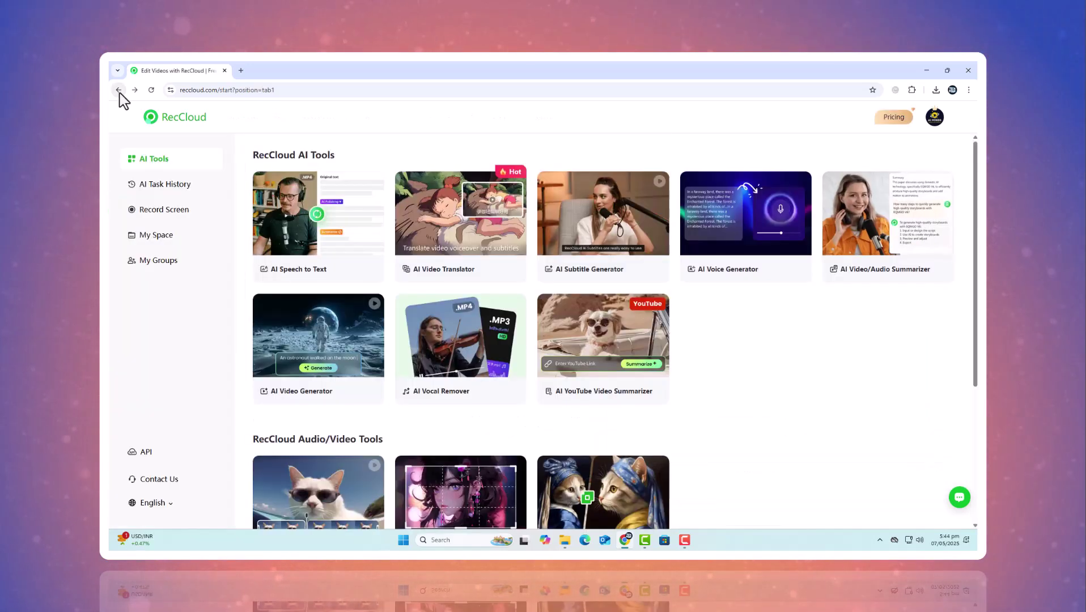
pyautogui.click(327, 341)
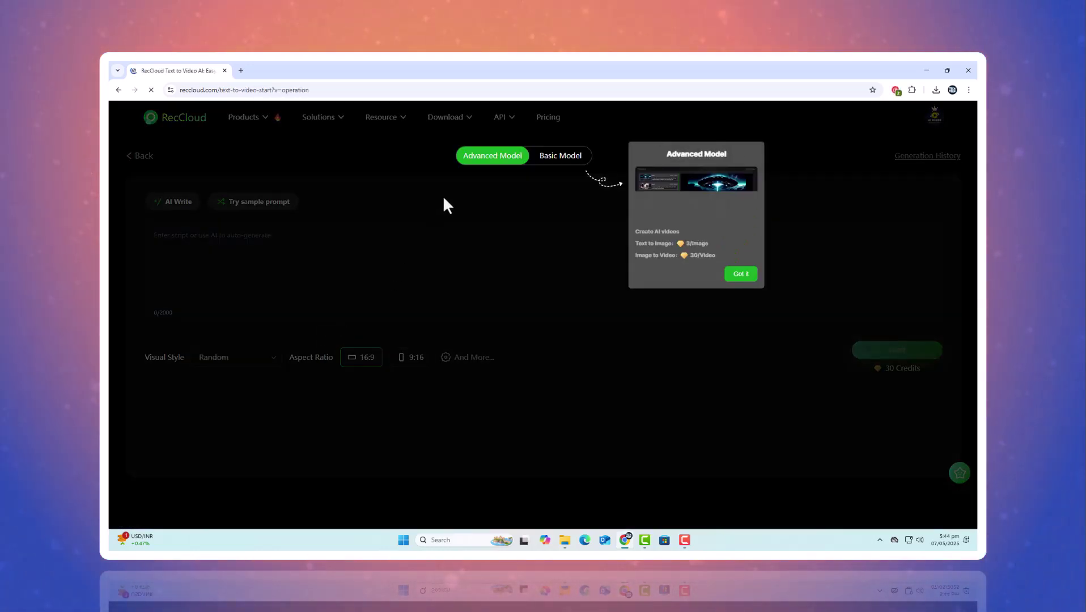
pyautogui.click(256, 204)
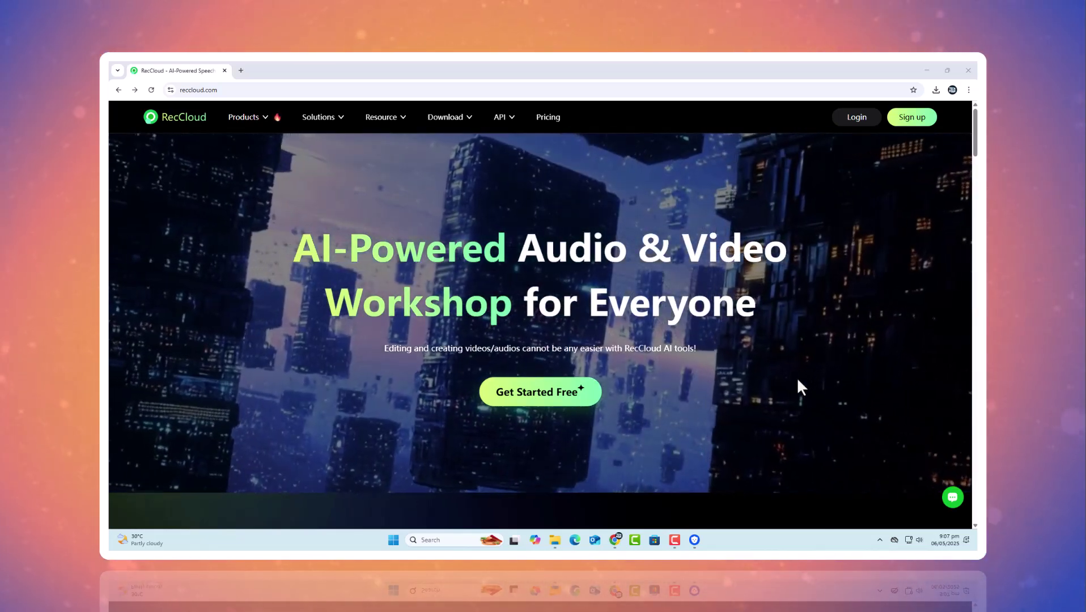
# Look through the RecCloud homepage's AI tool descriptions, partner brands and user testimonials.
pyautogui.scroll(-8, 798, 379)
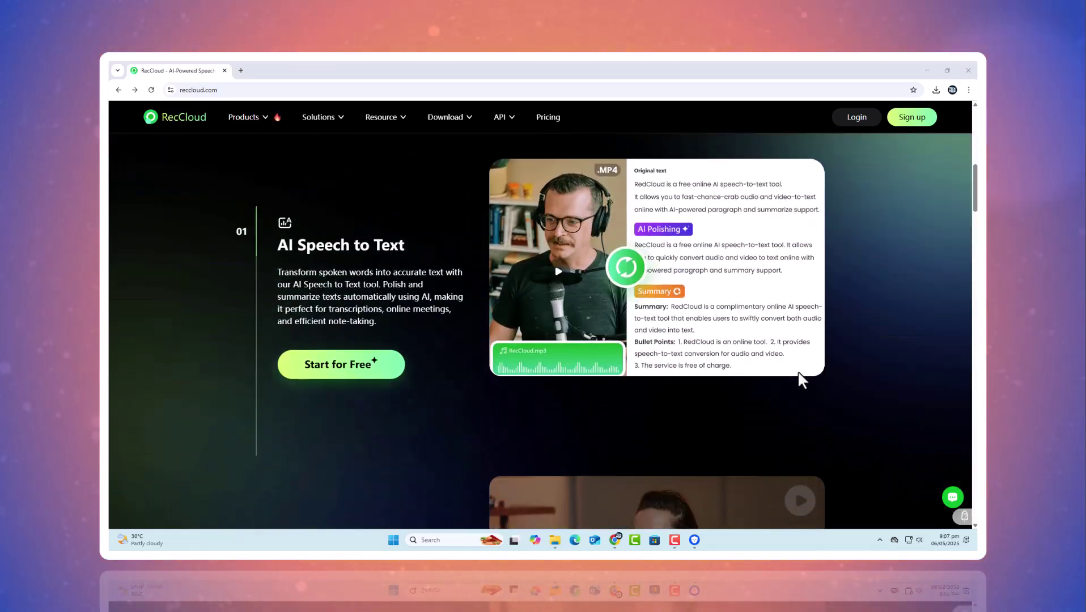
pyautogui.scroll(-3, 801, 378)
pyautogui.scroll(-3, 801, 379)
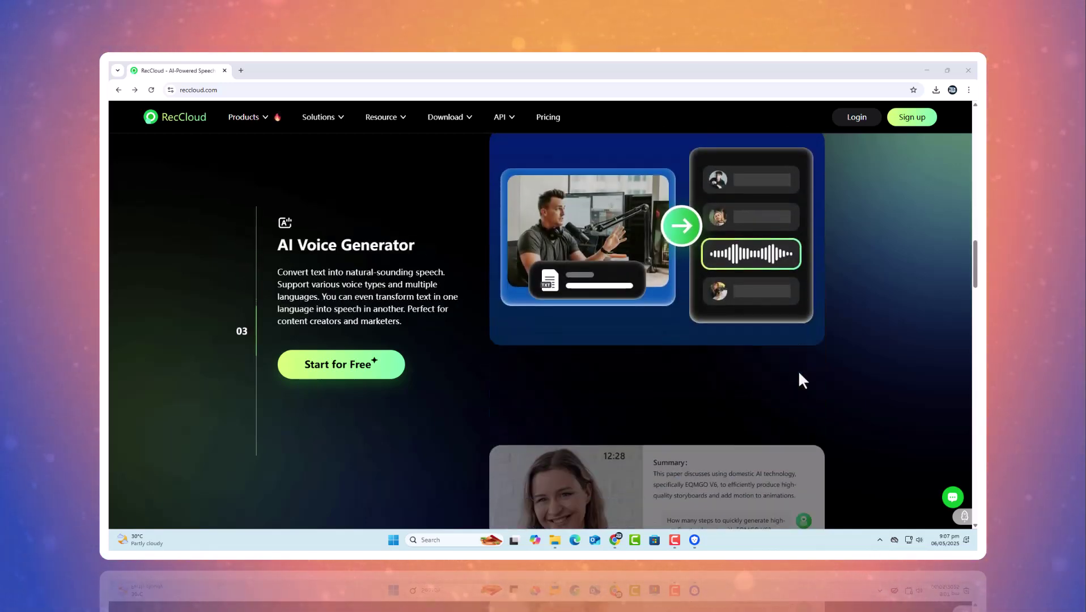
pyautogui.scroll(-3, 799, 370)
pyautogui.scroll(-3, 799, 371)
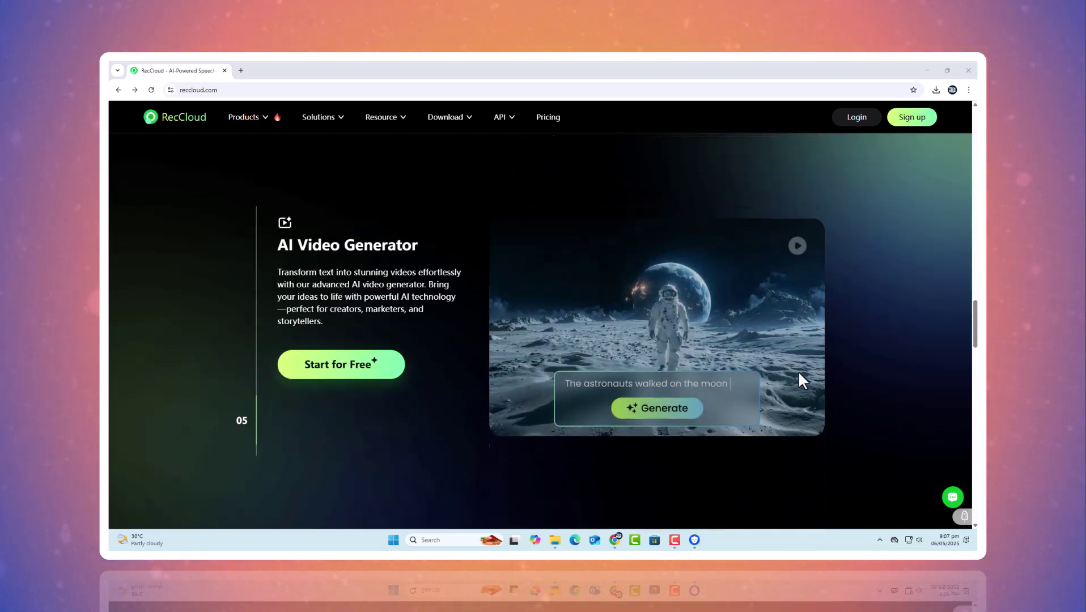
pyautogui.scroll(-5, 799, 371)
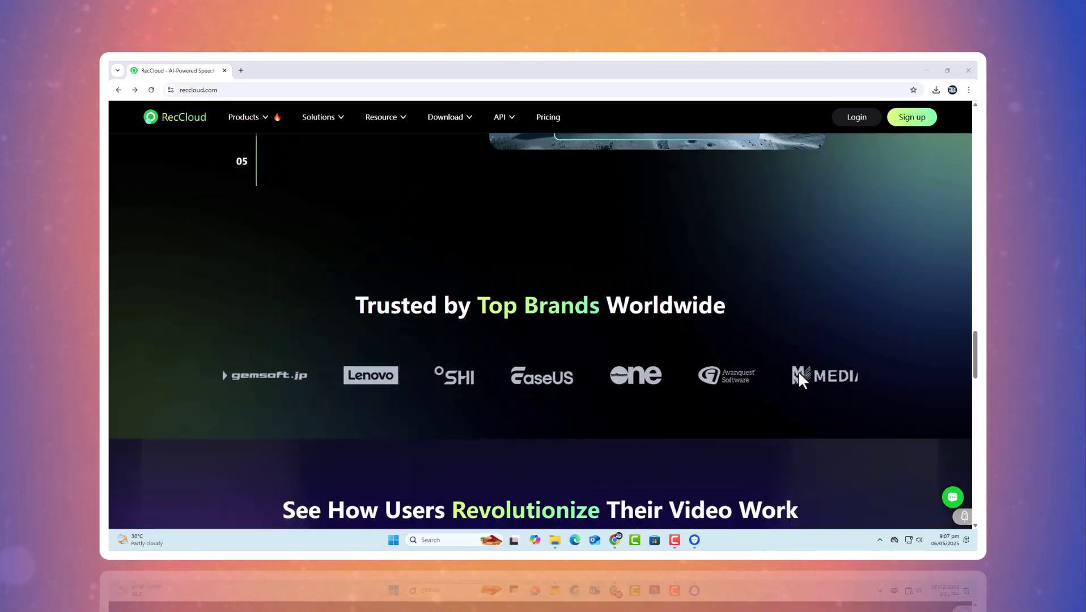
pyautogui.scroll(-2, 798, 371)
pyautogui.scroll(-3, 798, 373)
pyautogui.scroll(2, 799, 373)
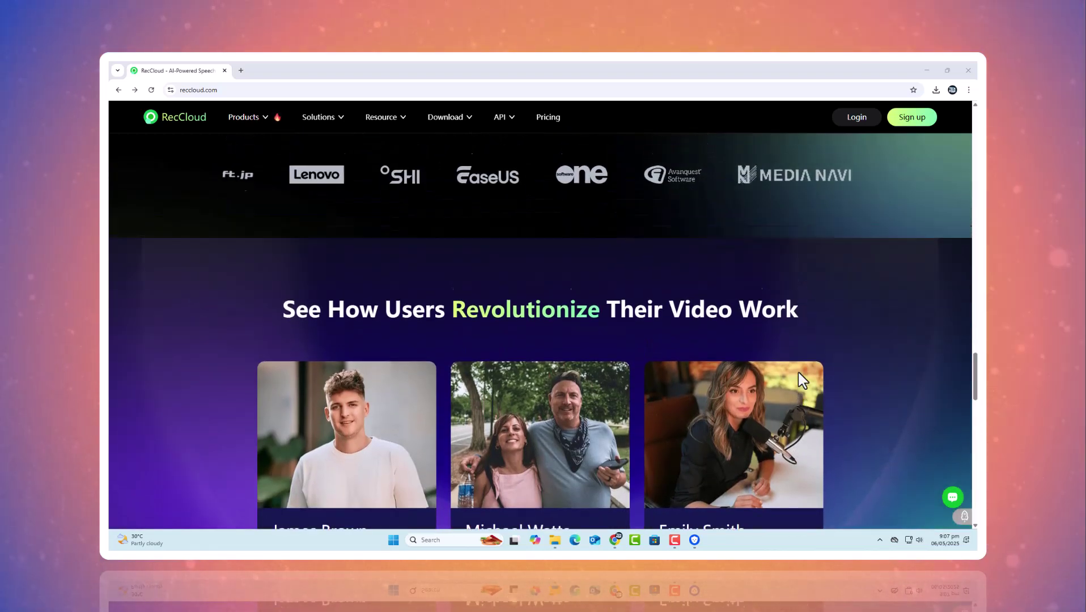
pyautogui.scroll(-2, 799, 373)
pyautogui.scroll(5, 799, 380)
pyautogui.scroll(4, 799, 381)
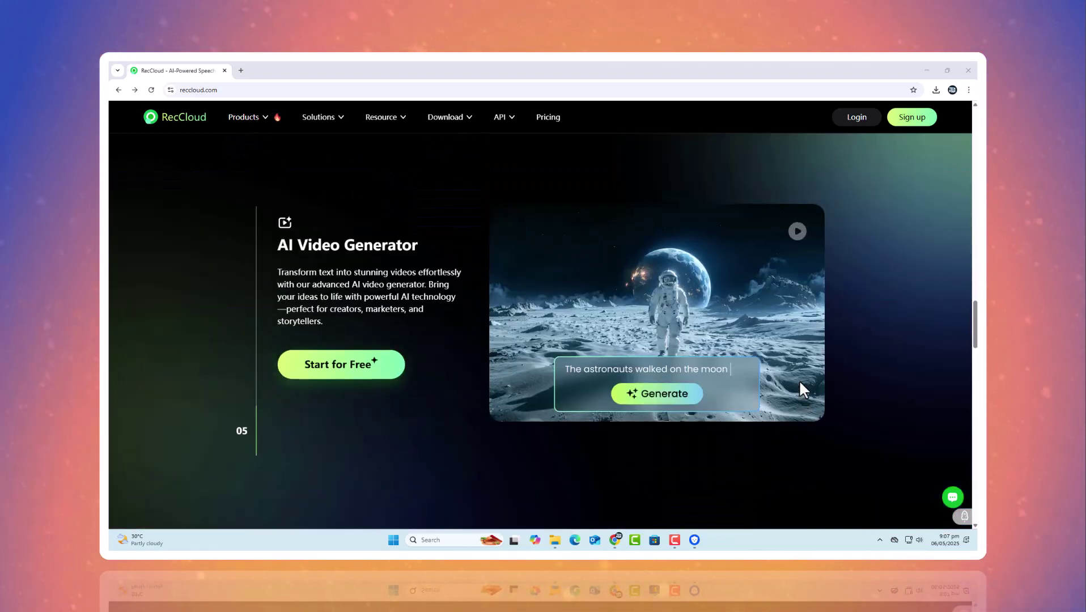